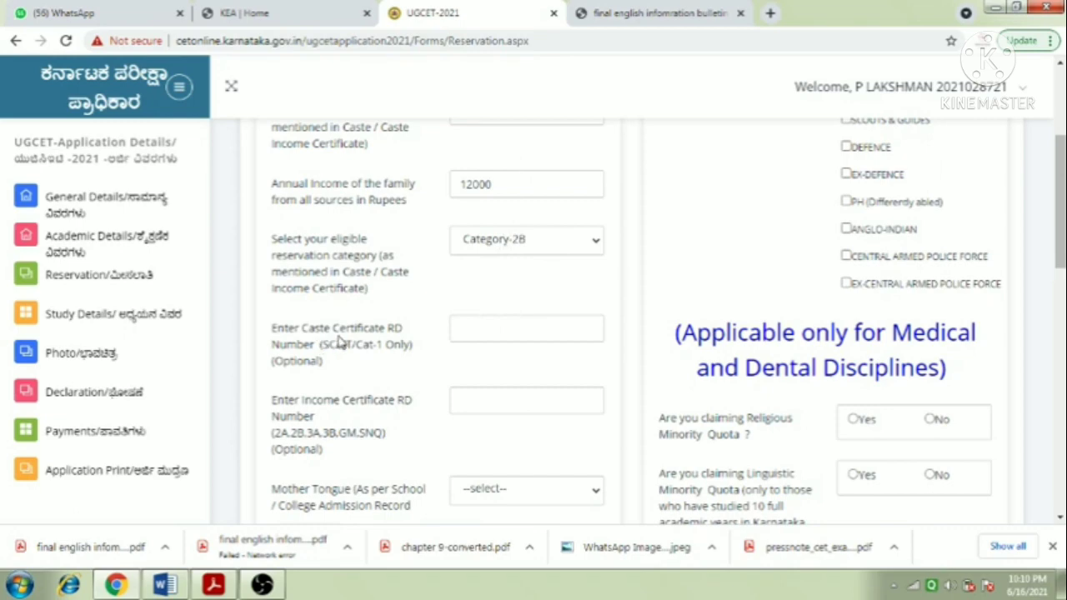
# - Enter the caste certificate RD number, then the income certificate RD number after its Rd prefix
pyautogui.click(490, 331)
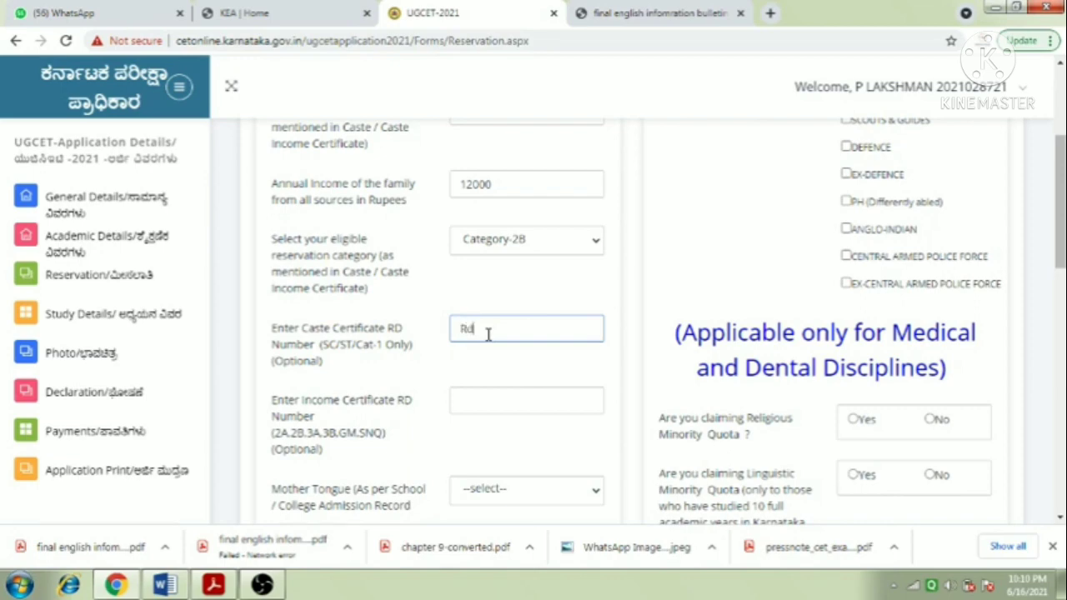
pyautogui.click(468, 403)
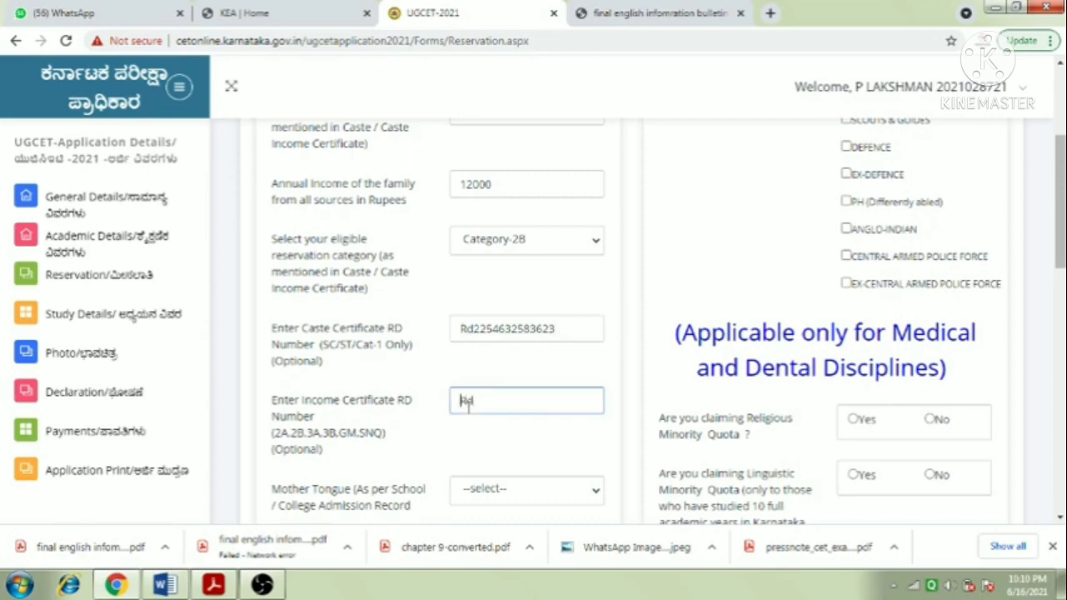
pyautogui.write('d')
pyautogui.press('BackSpace')
pyautogui.click(517, 400)
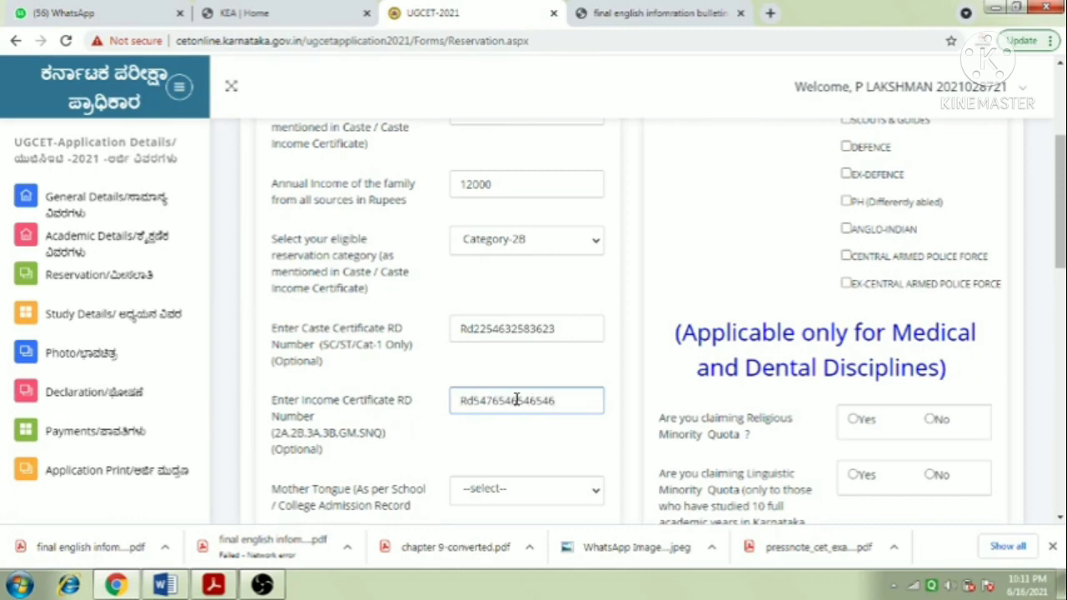
pyautogui.scroll(-3, 401, 475)
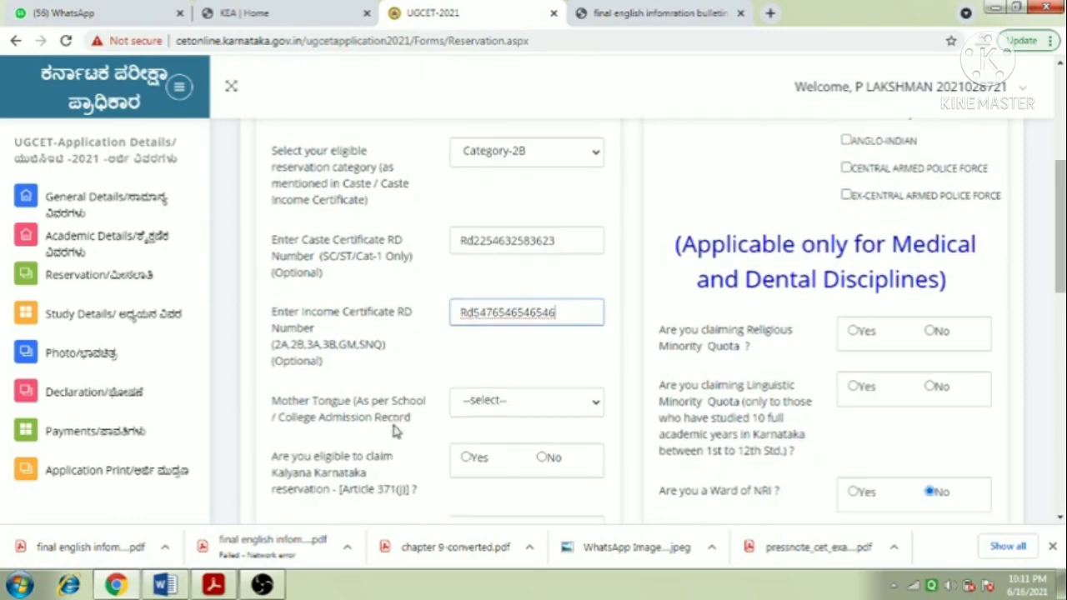
pyautogui.scroll(-1, 396, 430)
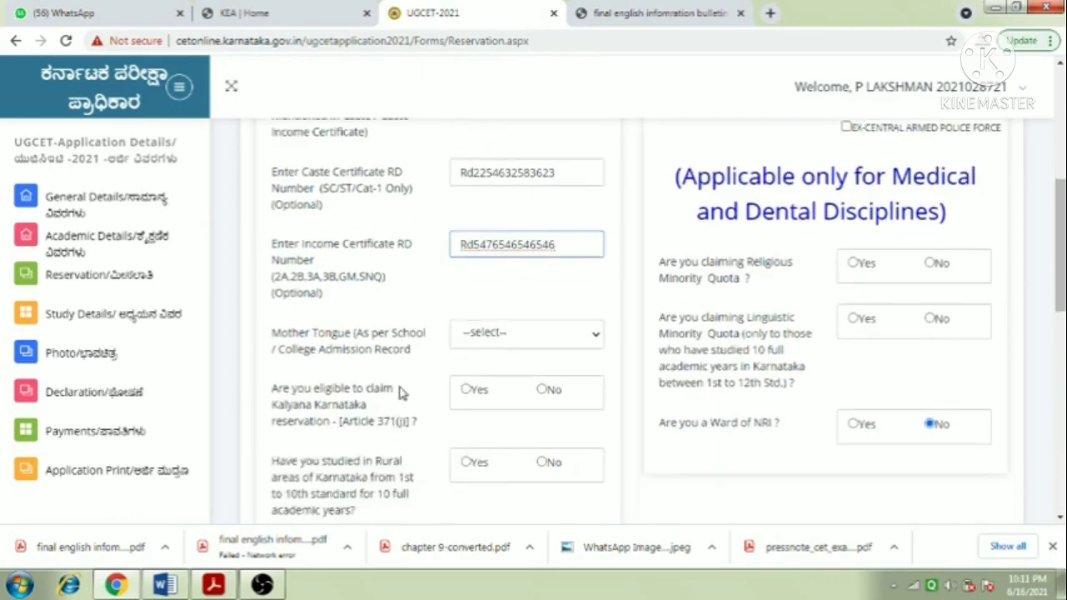
# - Select Kannada as the mother tongue and dismiss the Windows colour-scheme prompt
pyautogui.click(499, 334)
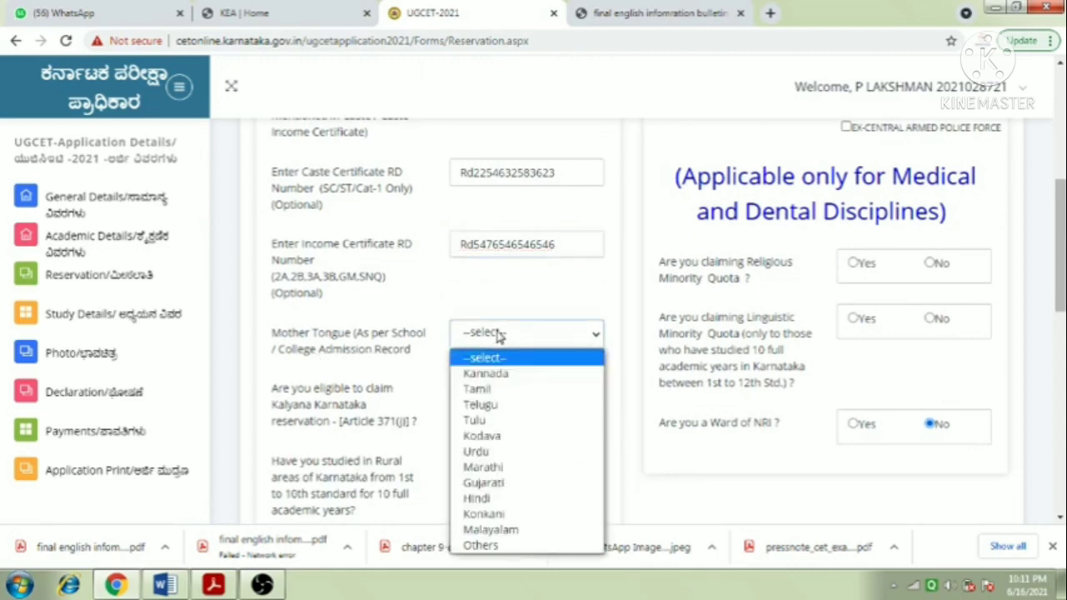
pyautogui.click(500, 374)
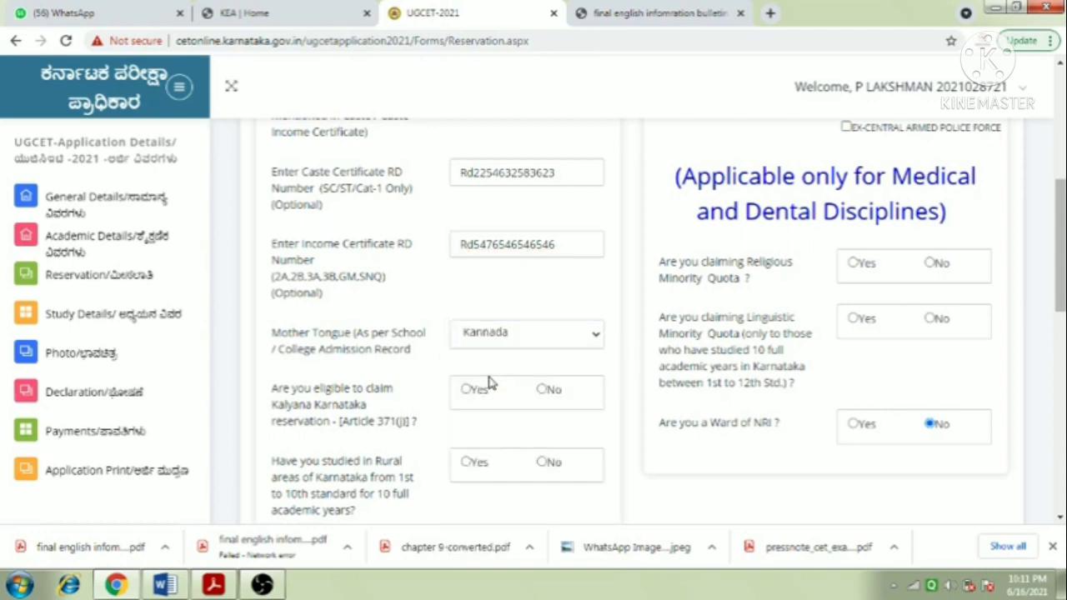
pyautogui.scroll(-1, 491, 382)
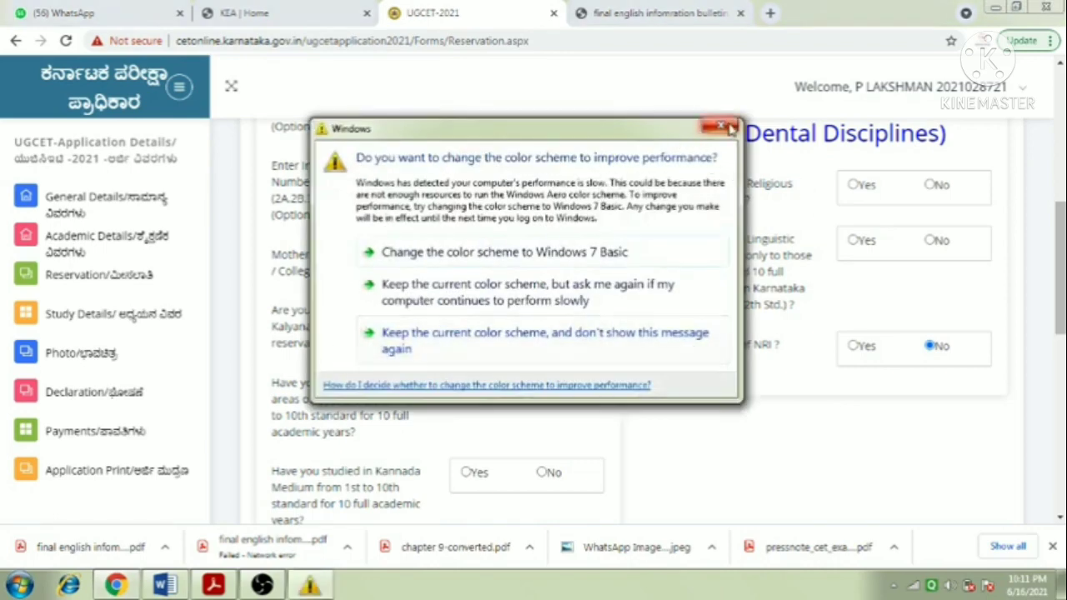
pyautogui.click(731, 127)
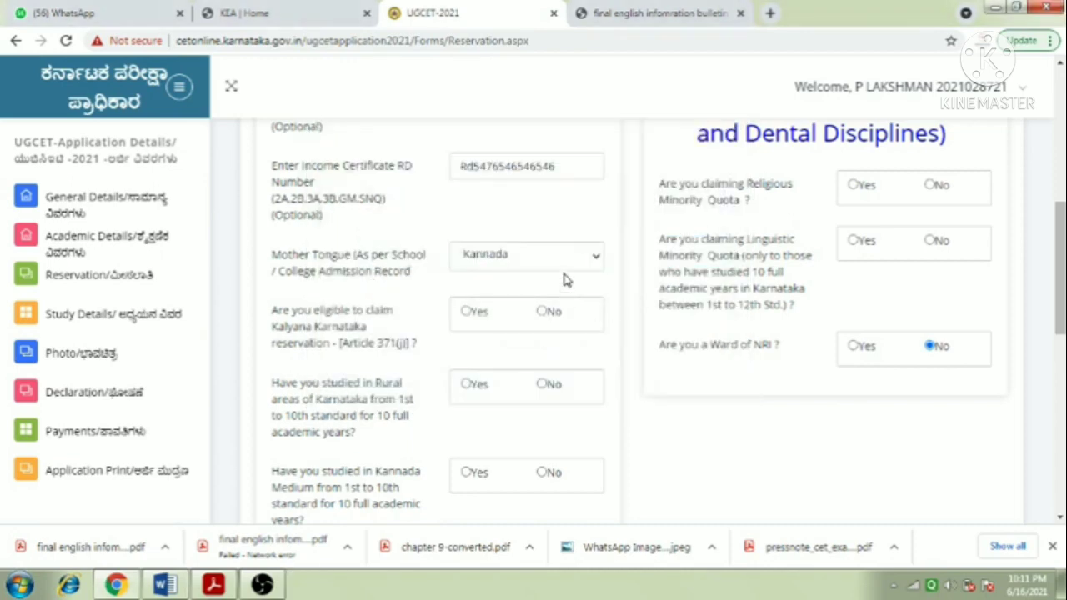
# - Answer No to the Kalyana Karnataka reservation and rural-area study questions
pyautogui.click(542, 313)
pyautogui.scroll(-1, 584, 312)
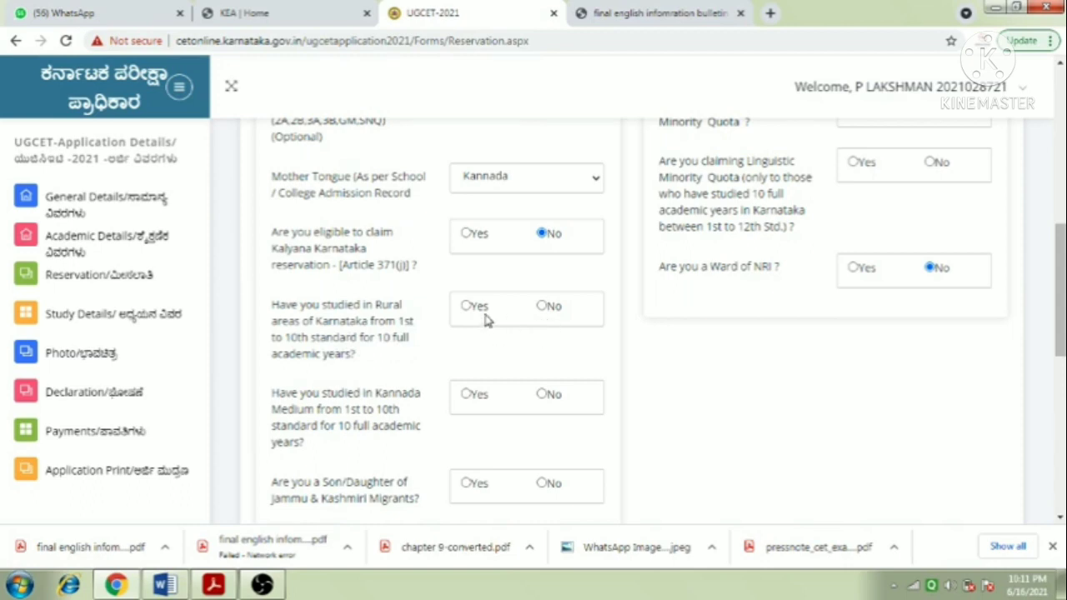
pyautogui.click(543, 307)
pyautogui.scroll(-1, 500, 355)
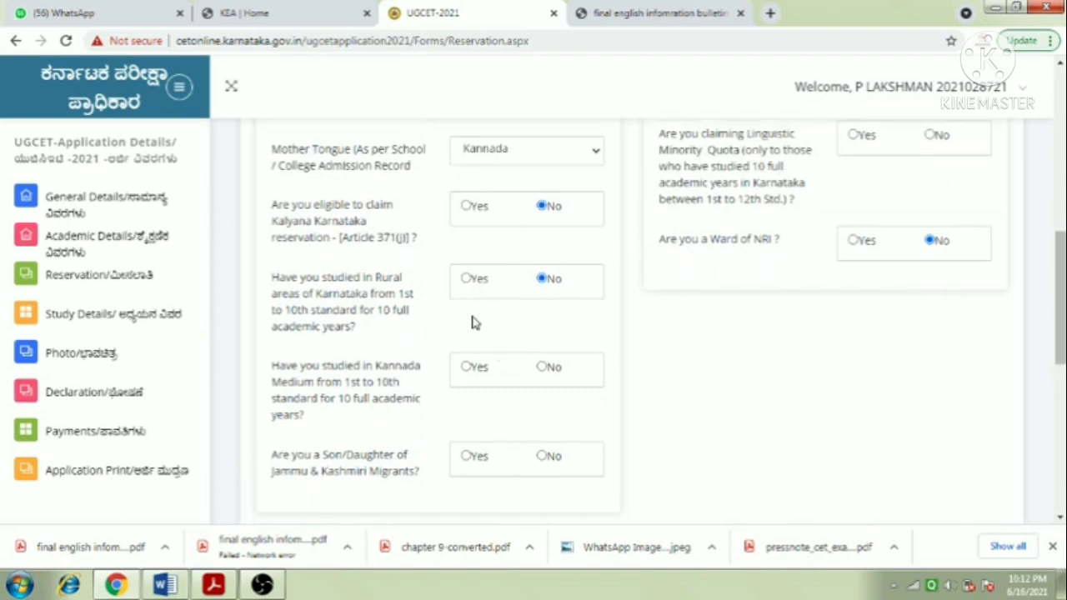
pyautogui.scroll(-1, 472, 320)
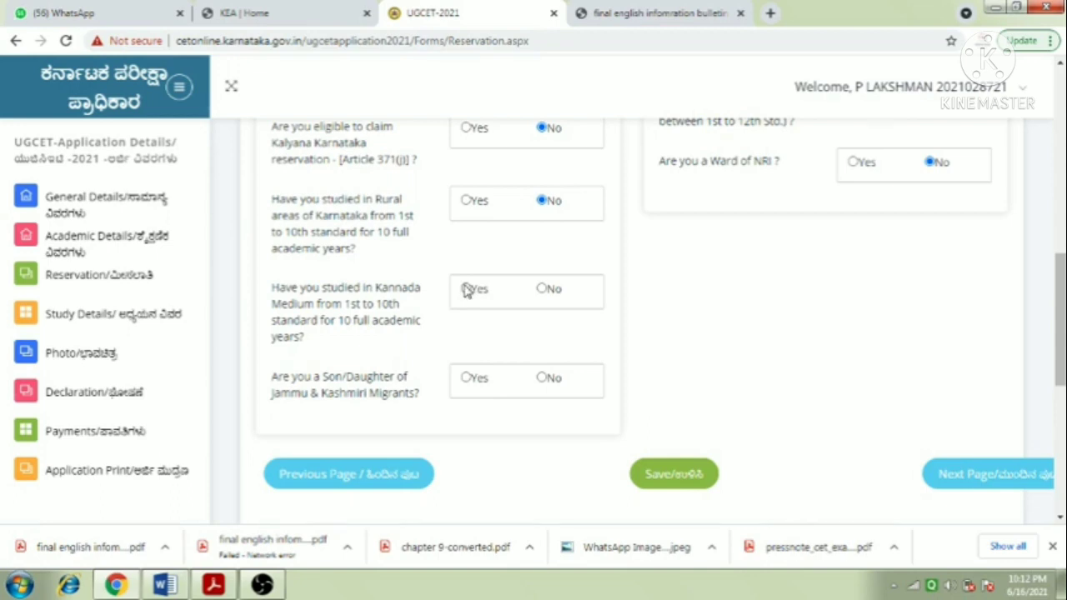
# - Answer No to the Kannada Medium and Jammu & Kashmir Migrants questions
pyautogui.click(542, 288)
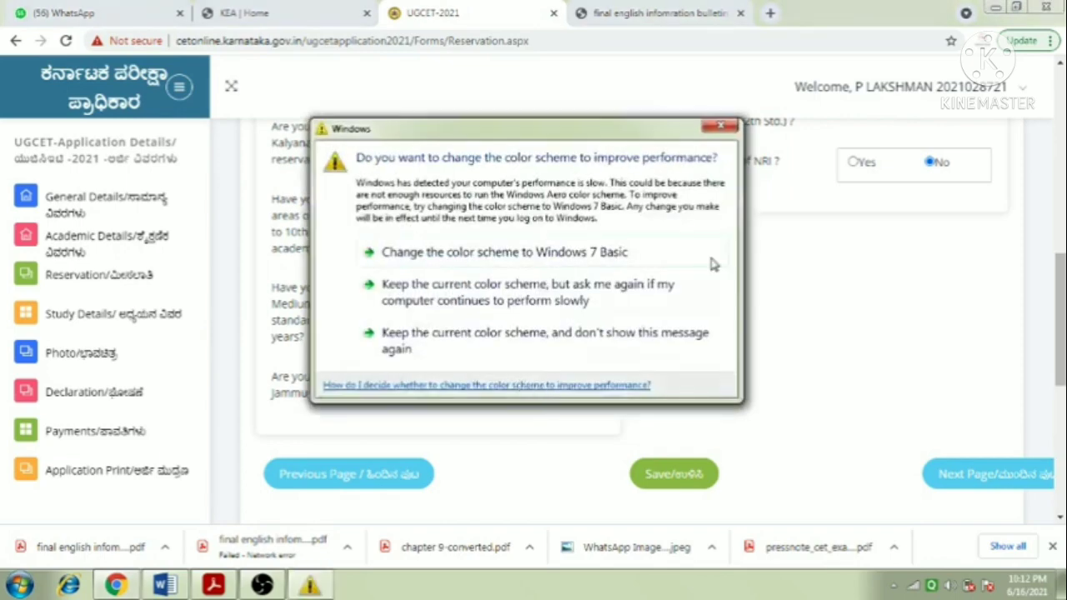
pyautogui.click(720, 128)
pyautogui.click(540, 378)
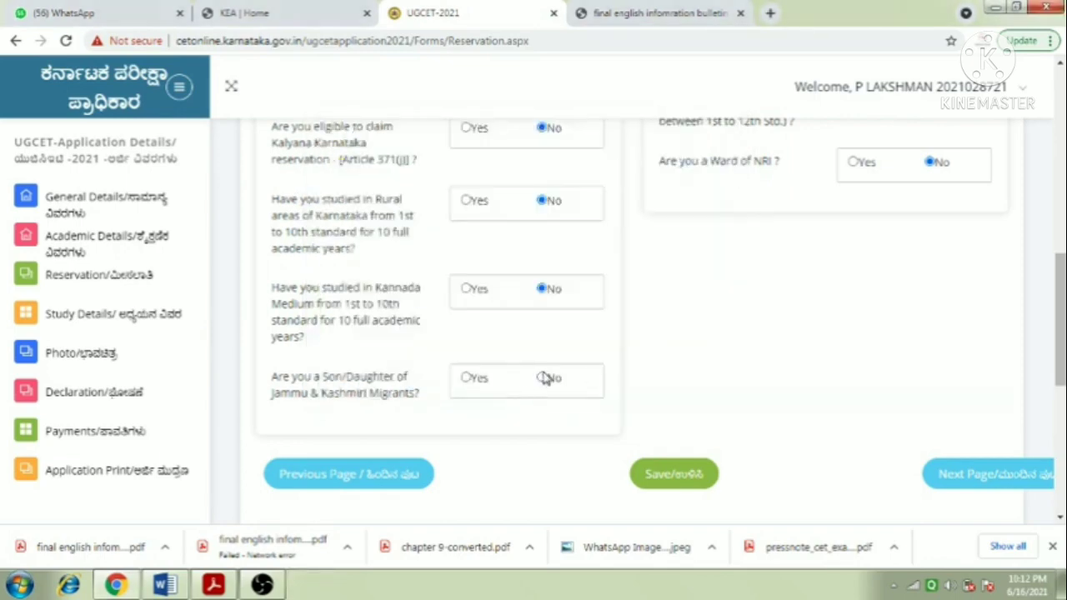
pyautogui.scroll(4, 709, 376)
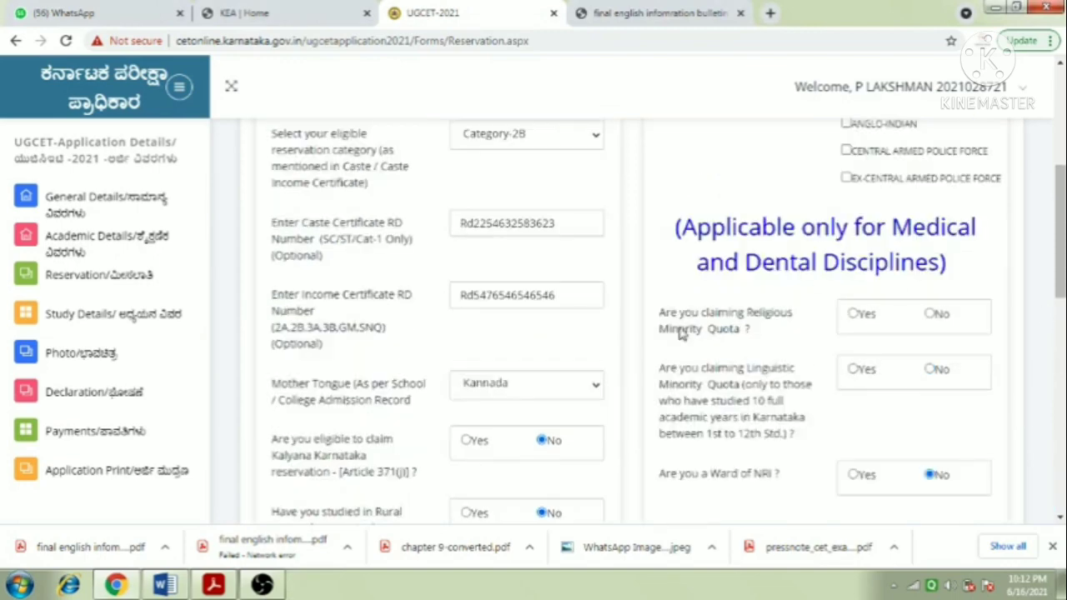
pyautogui.scroll(4, 829, 273)
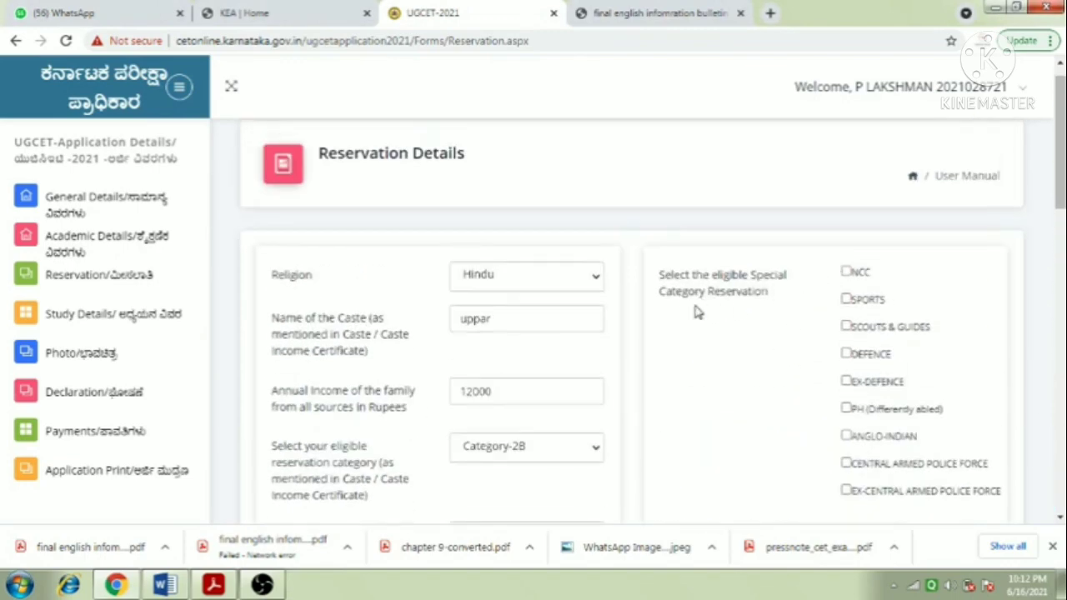
# - Leave the NCC, SPORTS and PH special categories all unticked
pyautogui.click(846, 273)
pyautogui.scroll(-1, 813, 303)
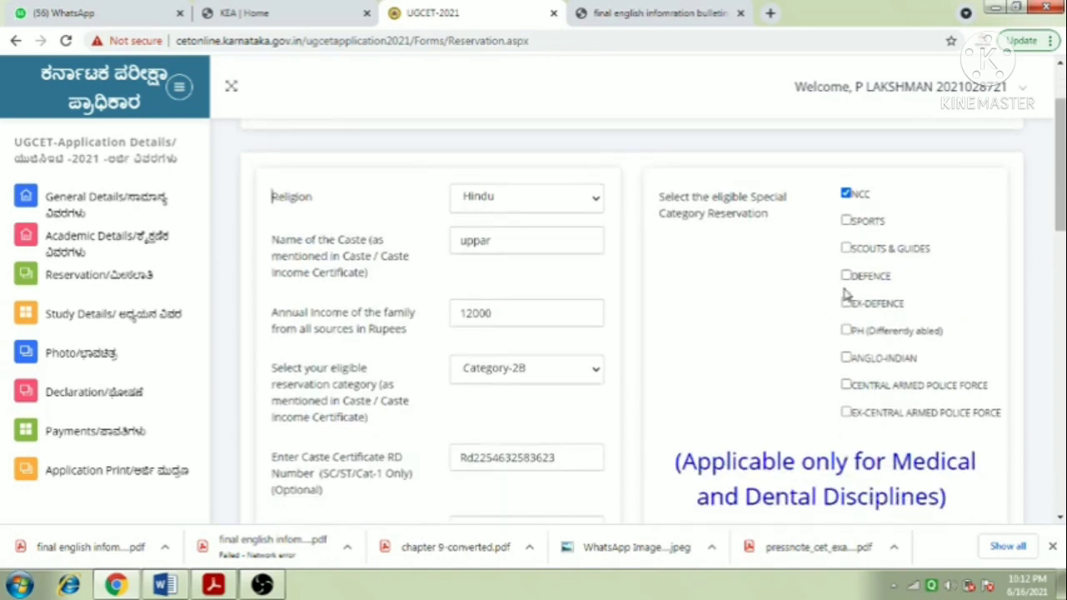
pyautogui.click(848, 223)
pyautogui.click(846, 220)
pyautogui.click(846, 193)
pyautogui.click(847, 330)
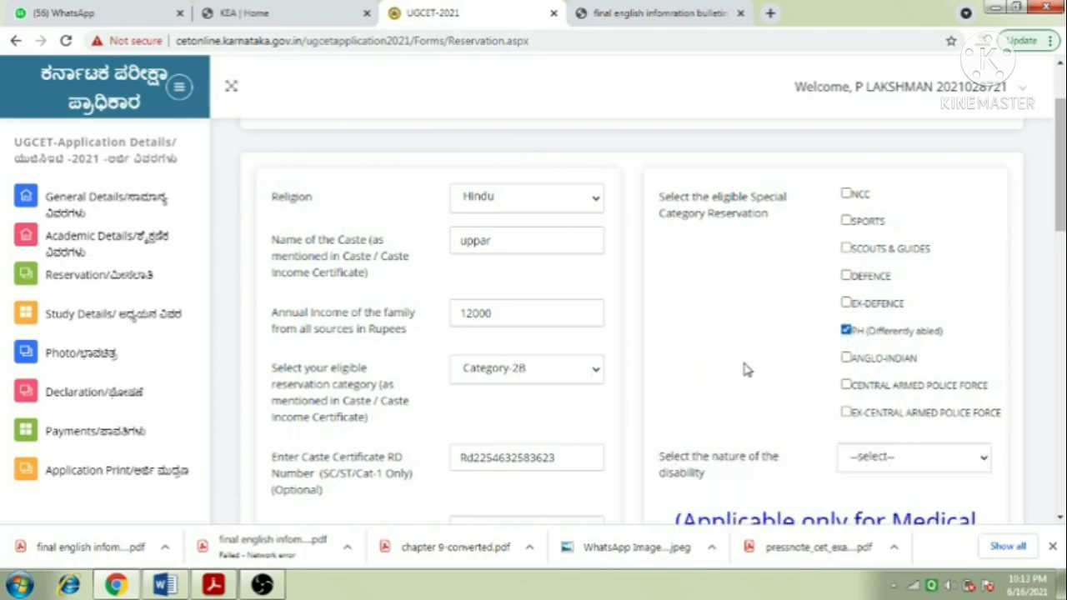
pyautogui.click(846, 194)
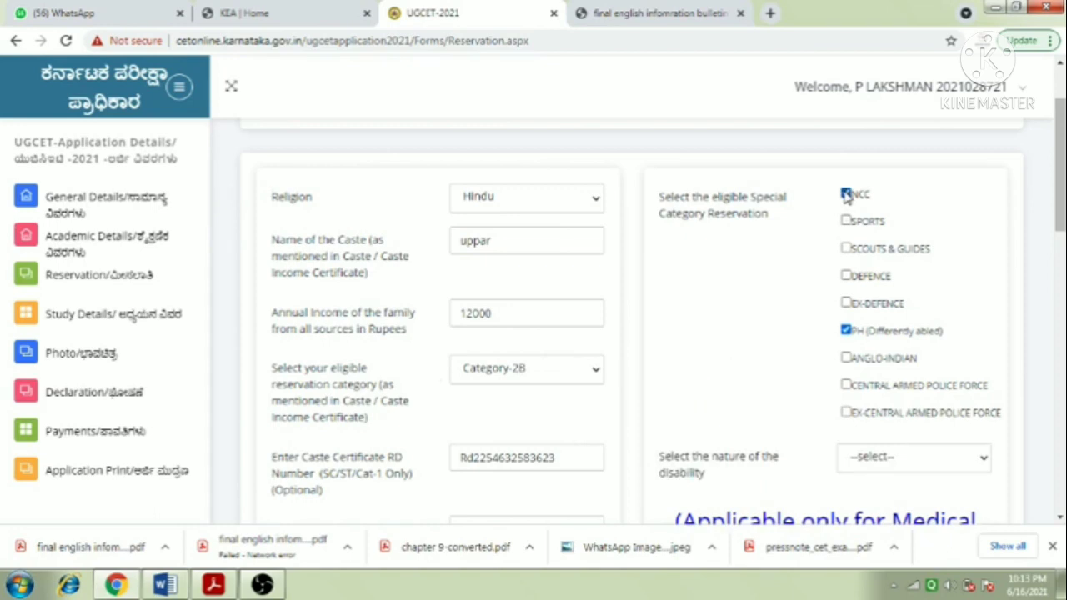
pyautogui.click(846, 330)
pyautogui.click(846, 193)
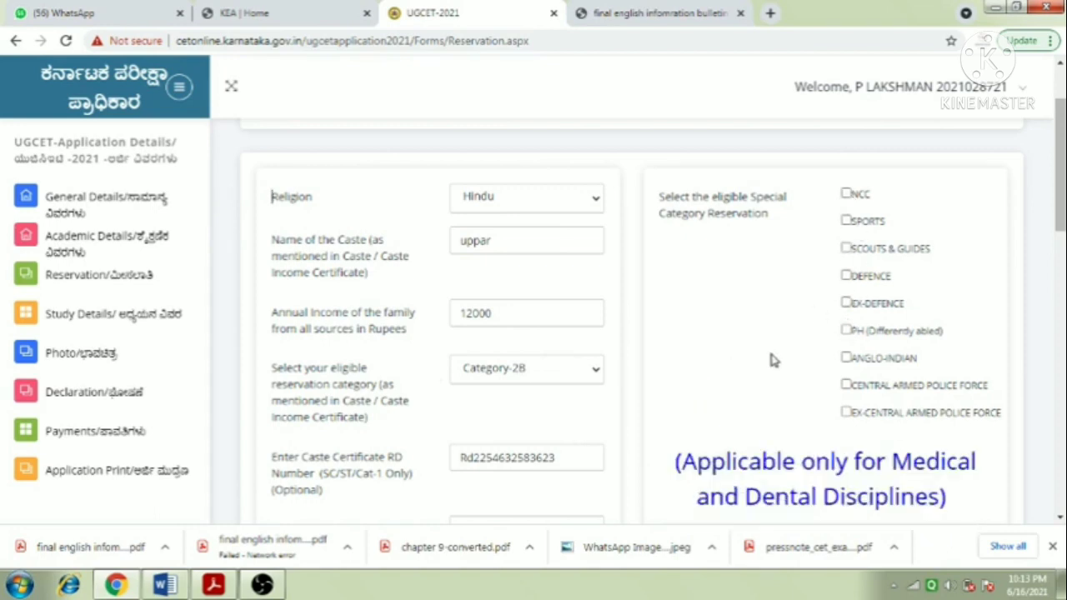
pyautogui.scroll(-2, 771, 359)
pyautogui.scroll(-1, 731, 333)
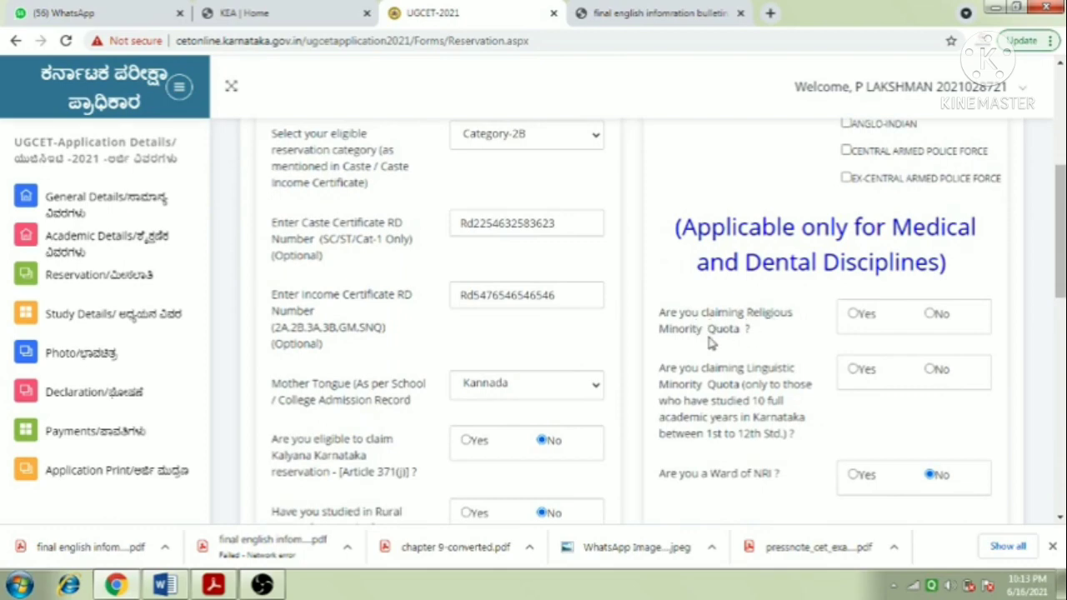
# - Set the religious minority quota answer to No
pyautogui.click(854, 316)
pyautogui.click(928, 316)
pyautogui.scroll(-2, 836, 359)
pyautogui.scroll(2, 777, 305)
pyautogui.scroll(-2, 777, 396)
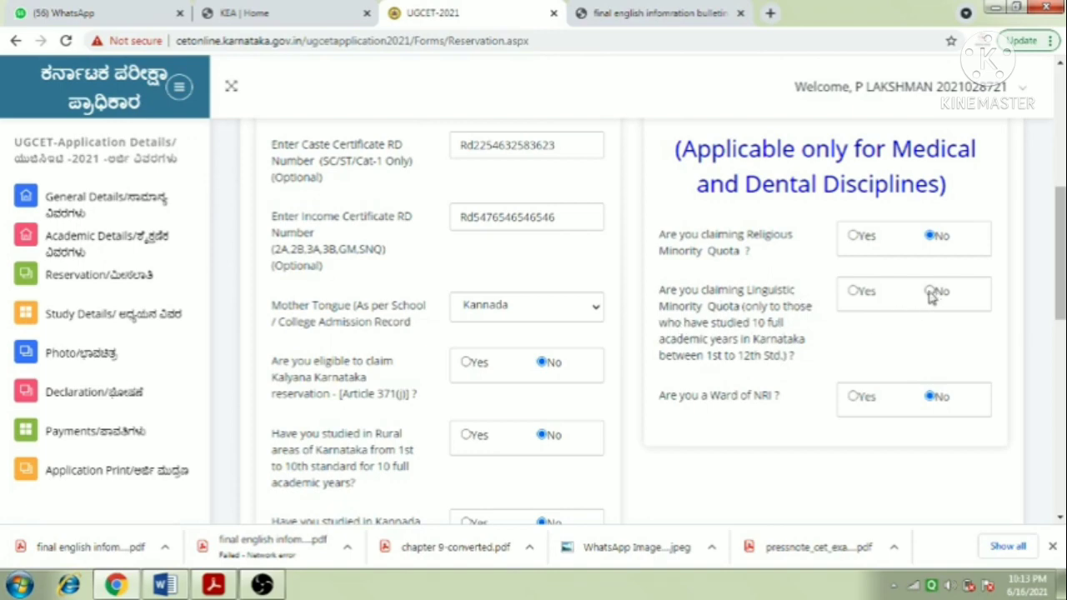
pyautogui.scroll(-1, 859, 367)
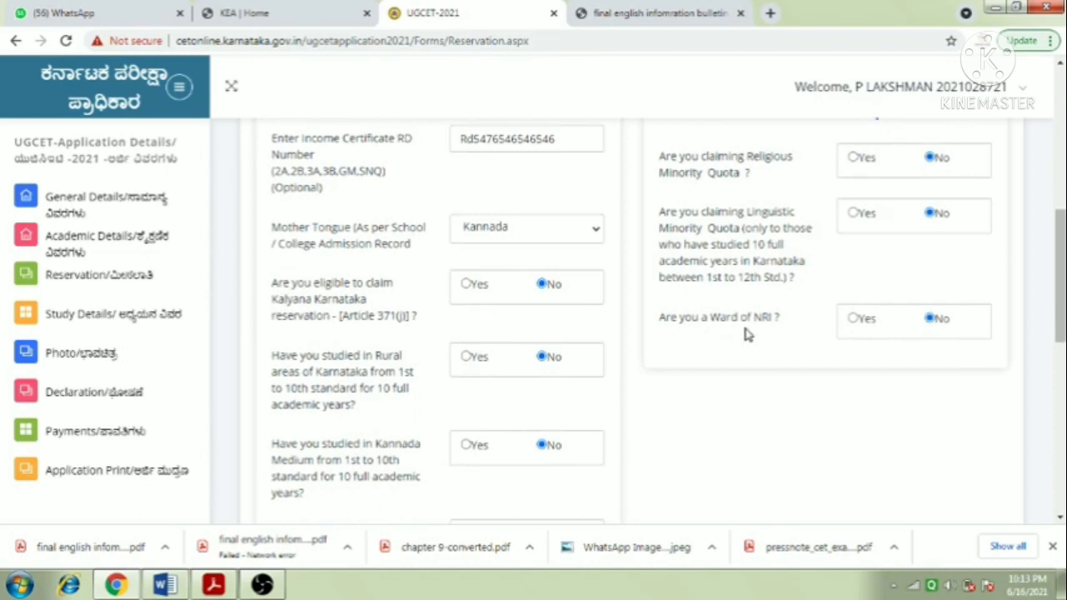
pyautogui.scroll(-2, 718, 377)
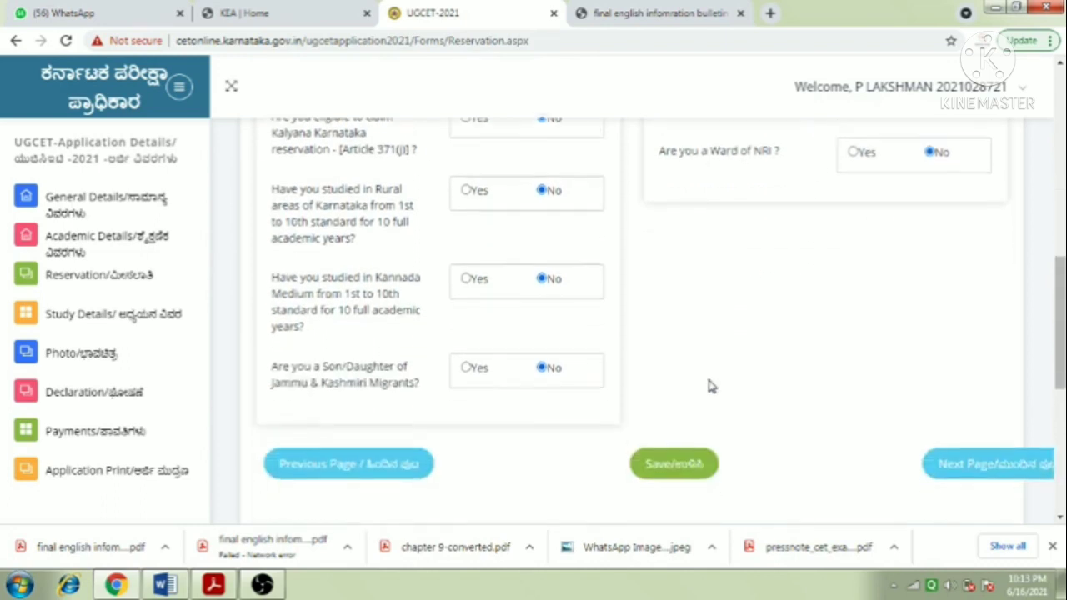
# - Save the reservation details and move on to the Study Details page
pyautogui.click(702, 396)
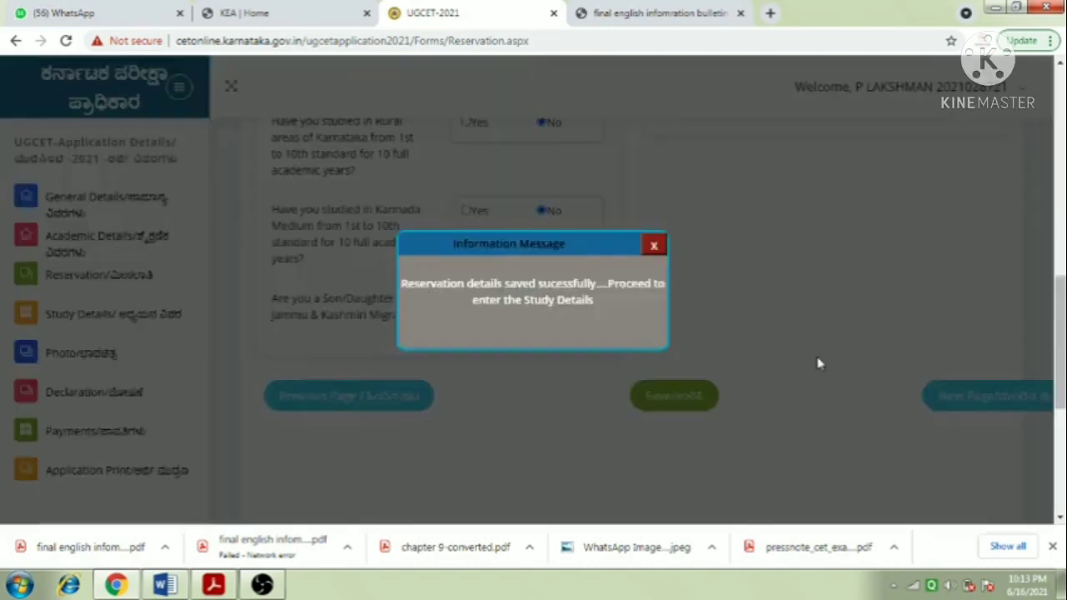
pyautogui.scroll(-2, 817, 362)
pyautogui.click(655, 246)
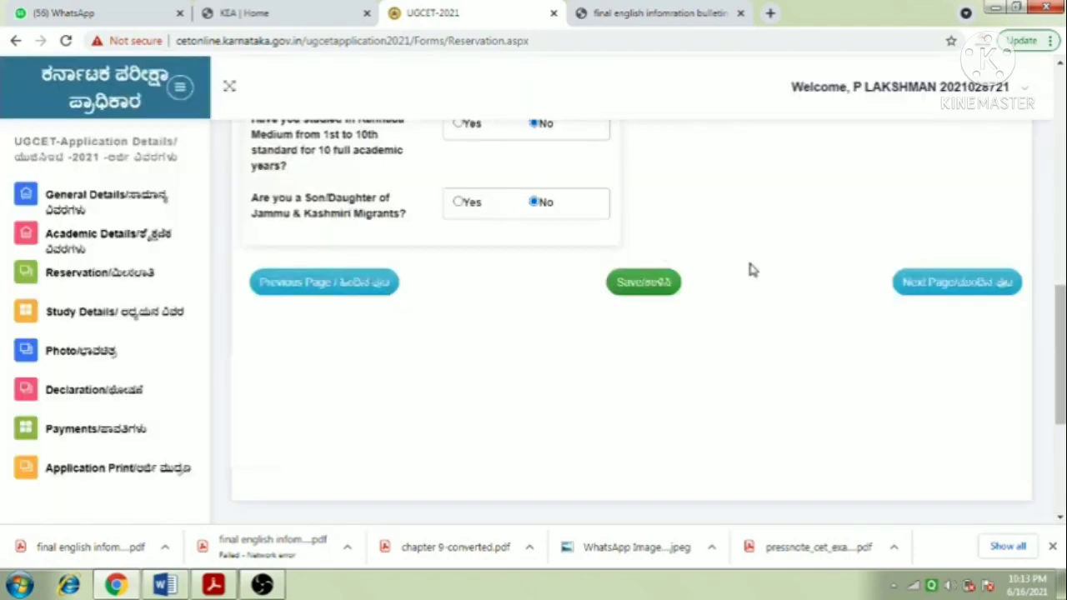
pyautogui.click(948, 287)
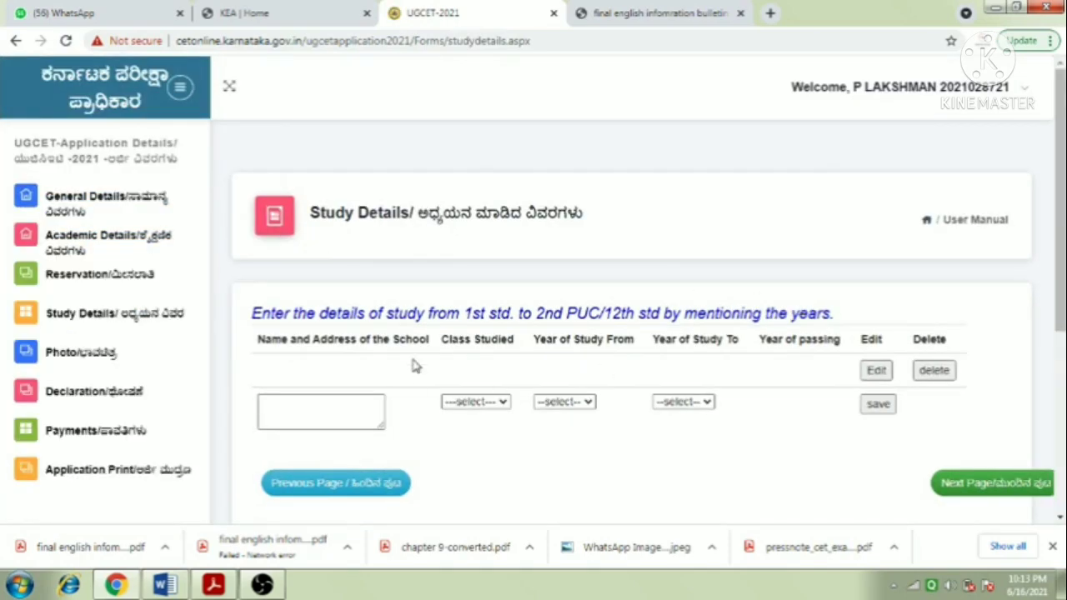
pyautogui.scroll(-1, 415, 361)
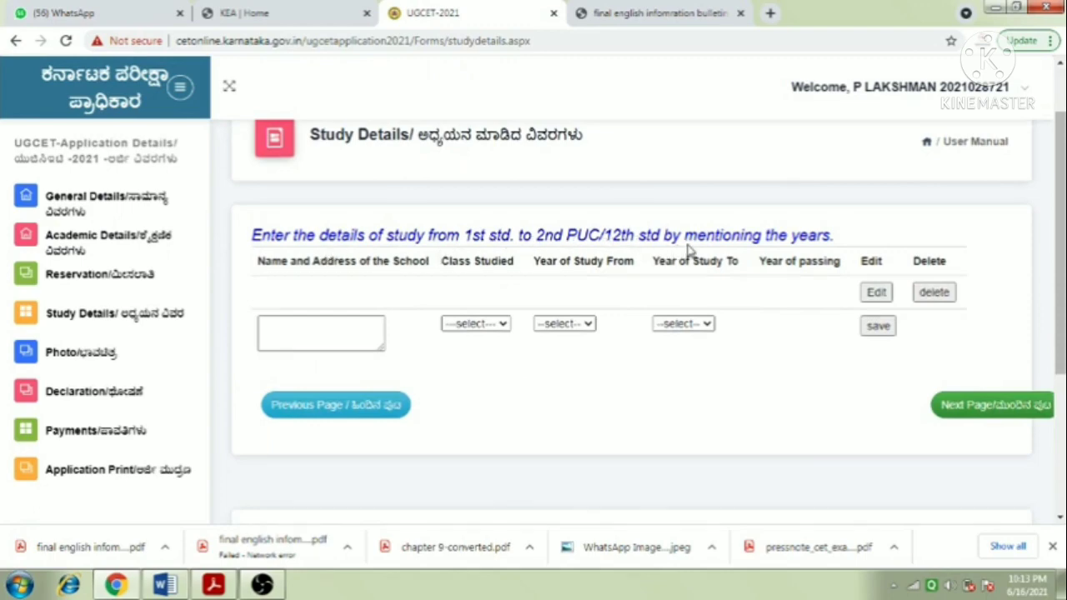
# - Enter ganhi school in belagavi, class 1, with study years 2000 to 2001
pyautogui.click(323, 338)
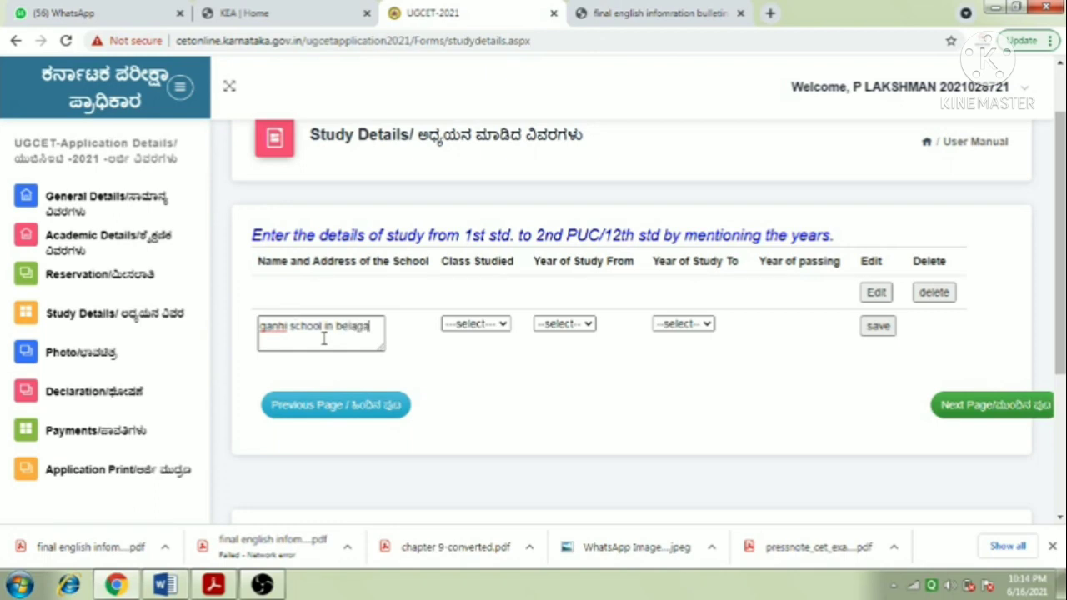
pyautogui.click(477, 325)
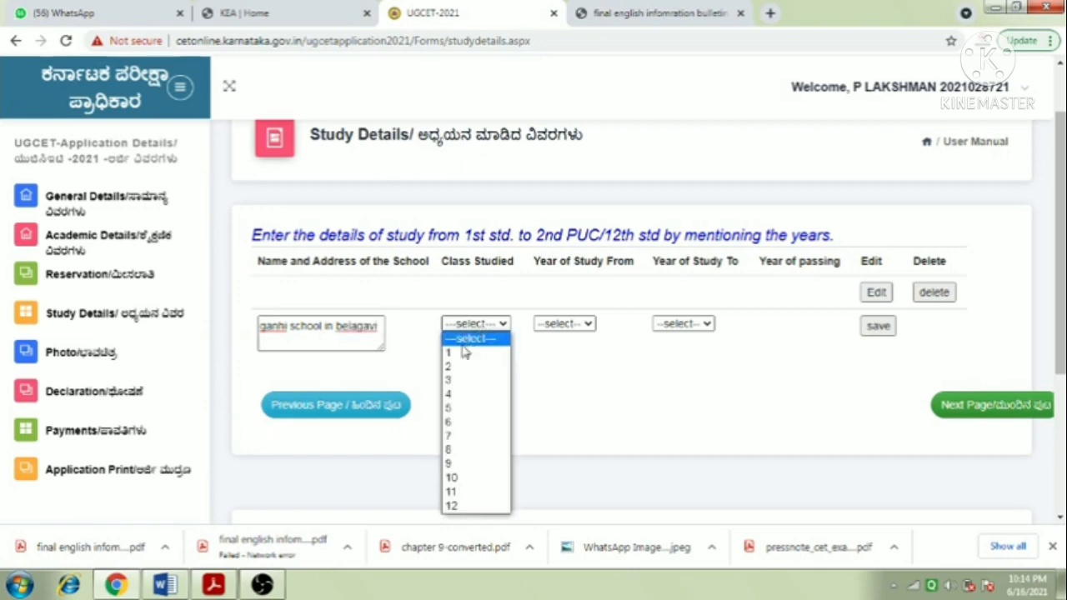
pyautogui.click(456, 353)
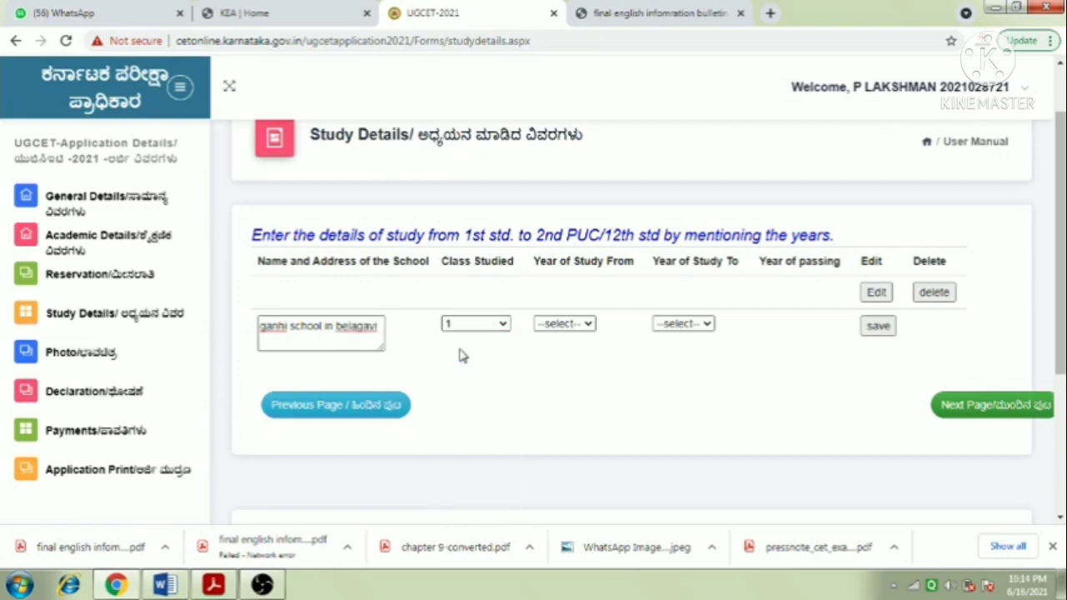
pyautogui.click(561, 327)
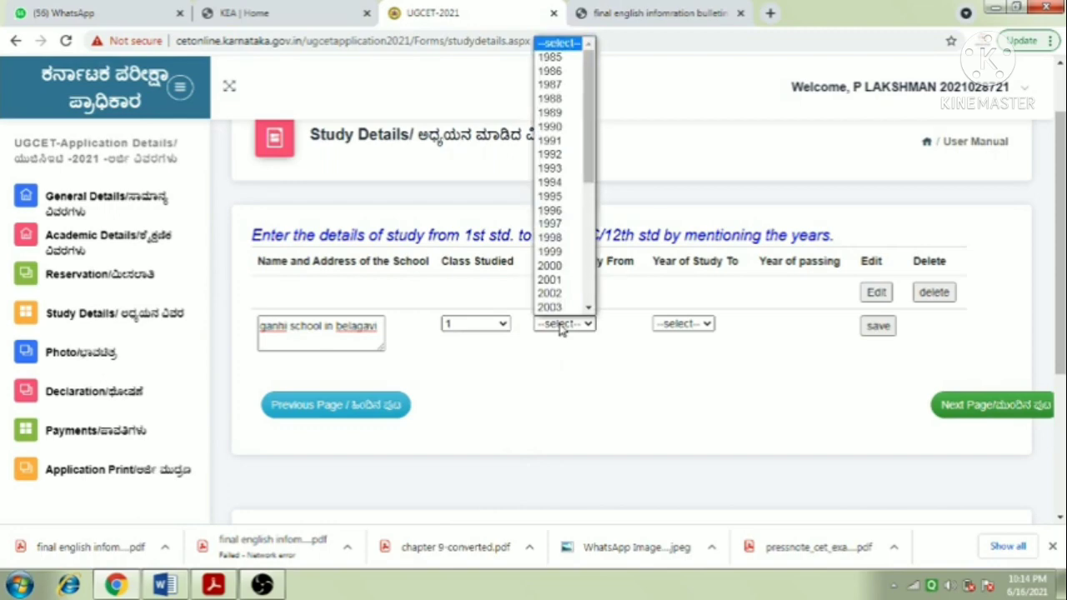
pyautogui.scroll(-1, 558, 266)
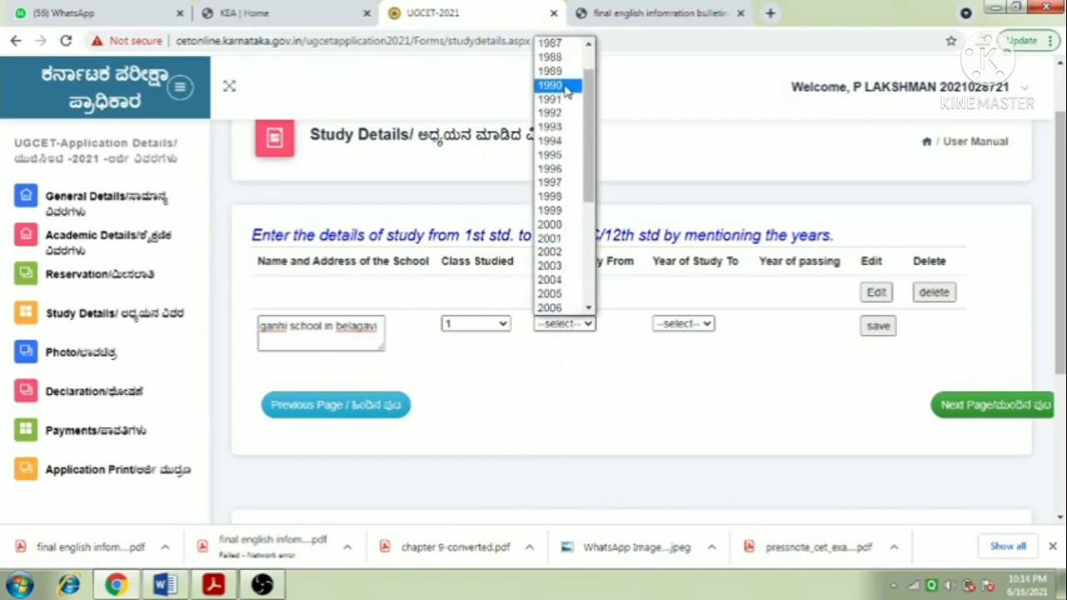
pyautogui.scroll(-4, 554, 258)
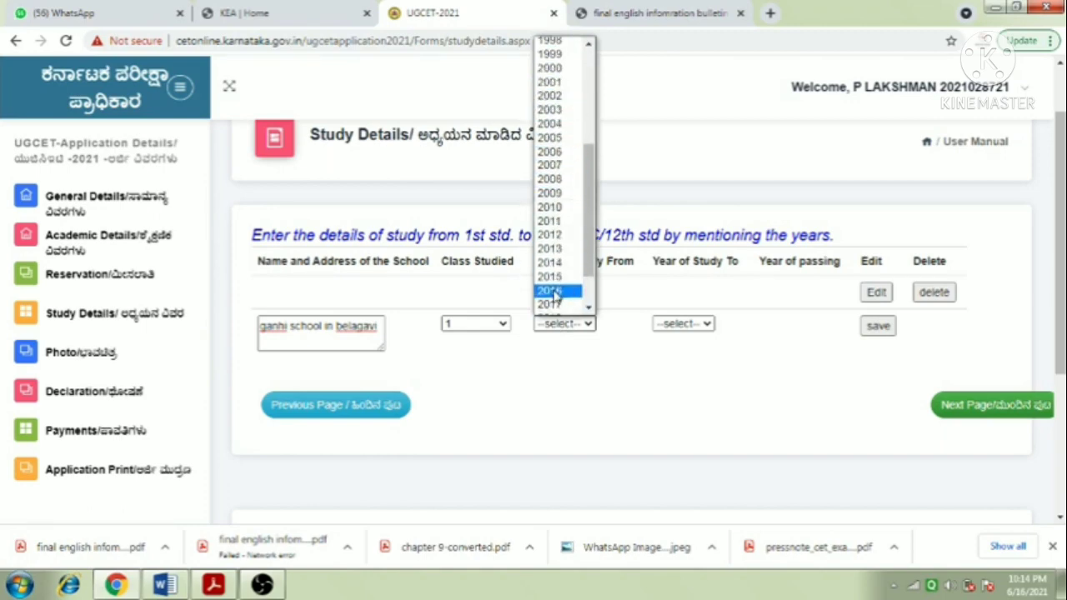
pyautogui.scroll(4, 560, 250)
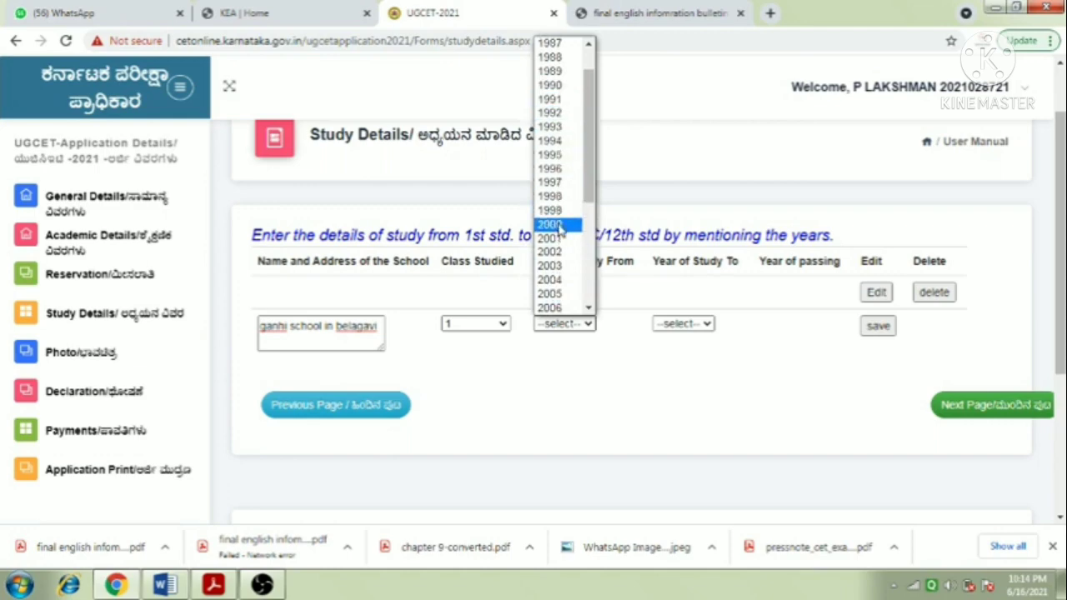
pyautogui.click(550, 225)
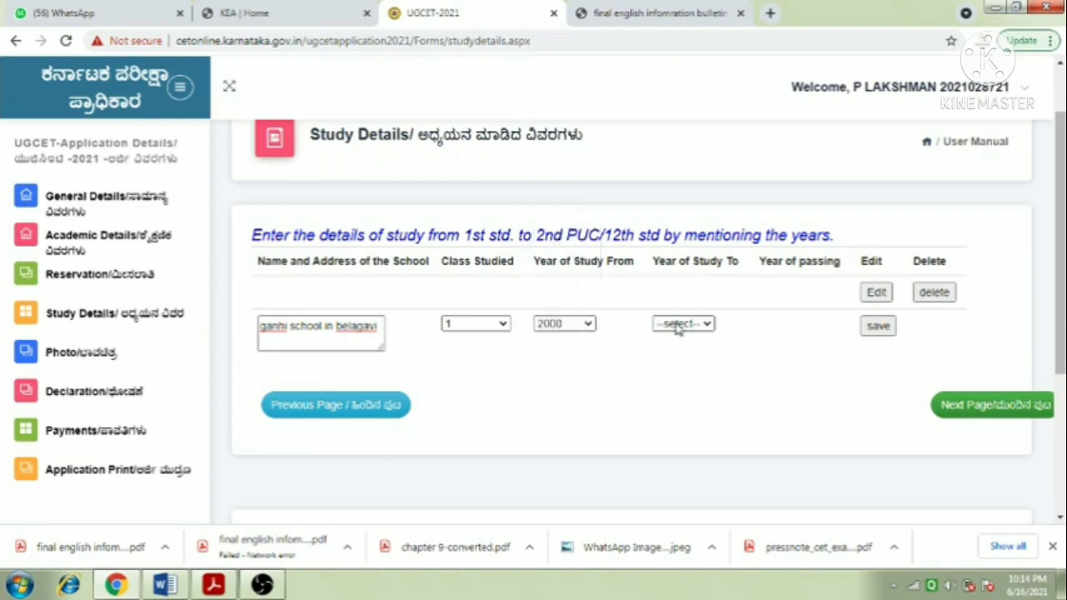
pyautogui.click(678, 327)
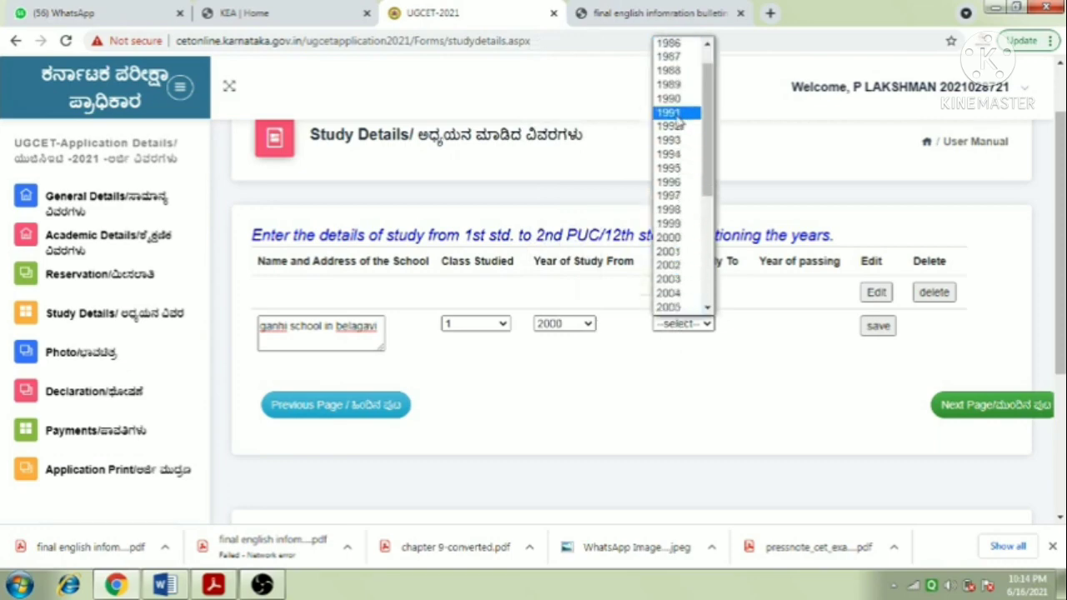
pyautogui.click(671, 252)
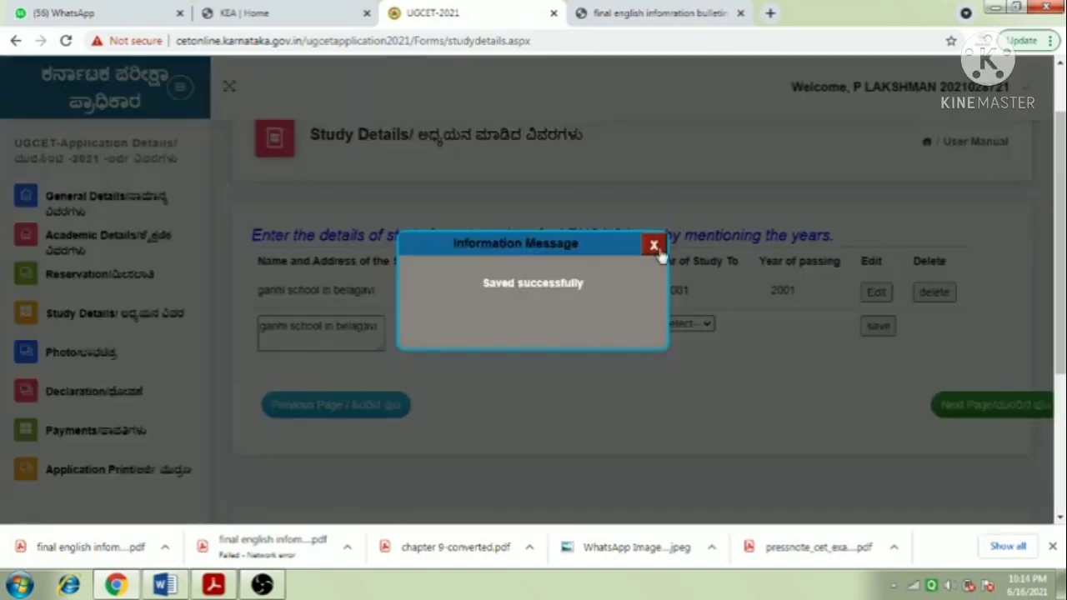
# - Dismiss the save confirmation and start a class 2 row beginning in 2001
pyautogui.click(655, 243)
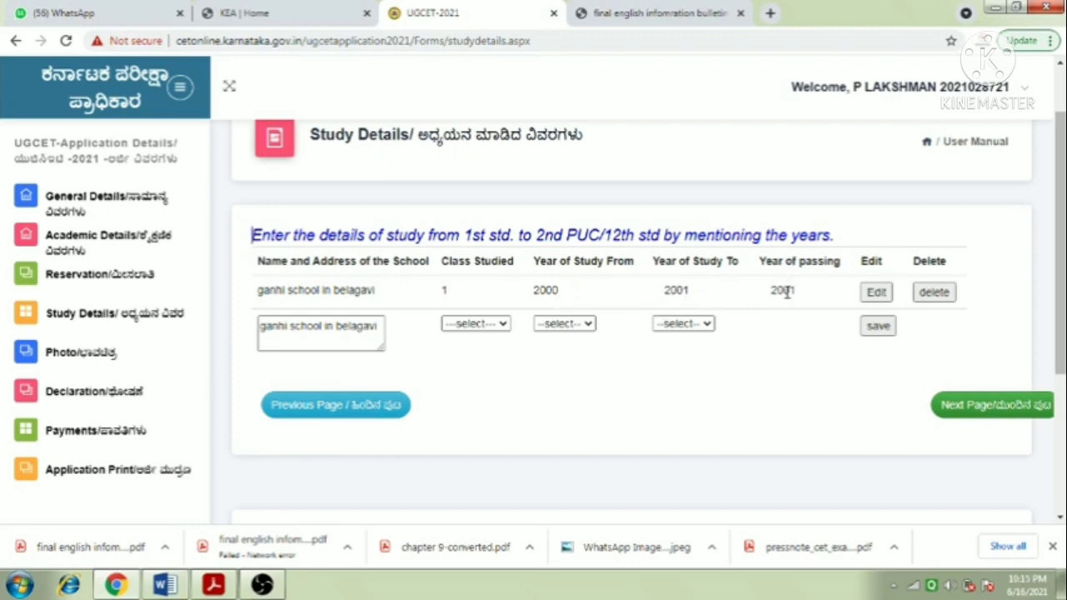
pyautogui.click(476, 325)
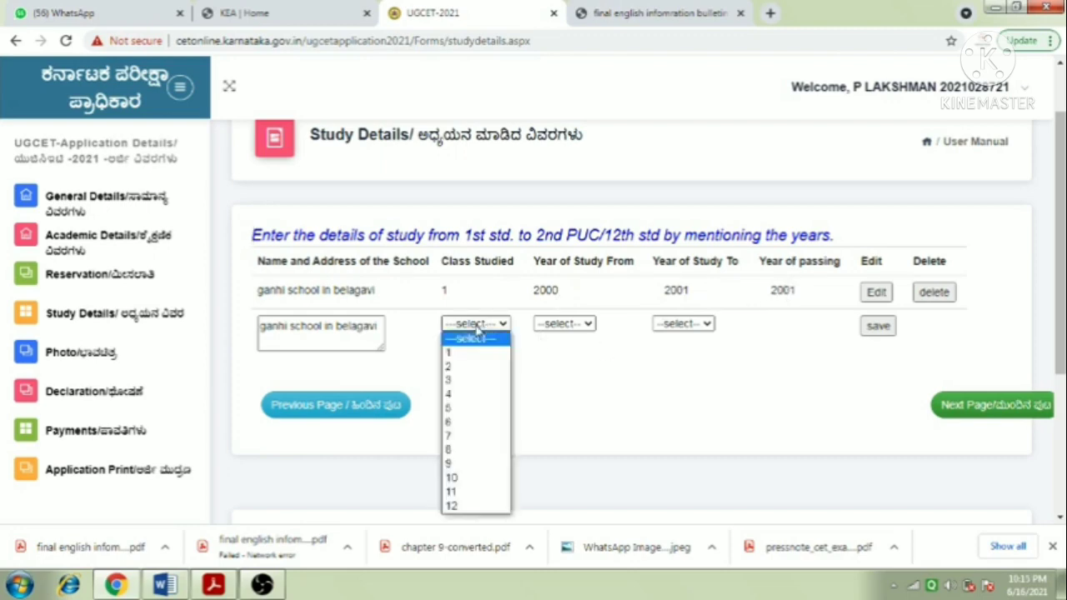
pyautogui.click(454, 367)
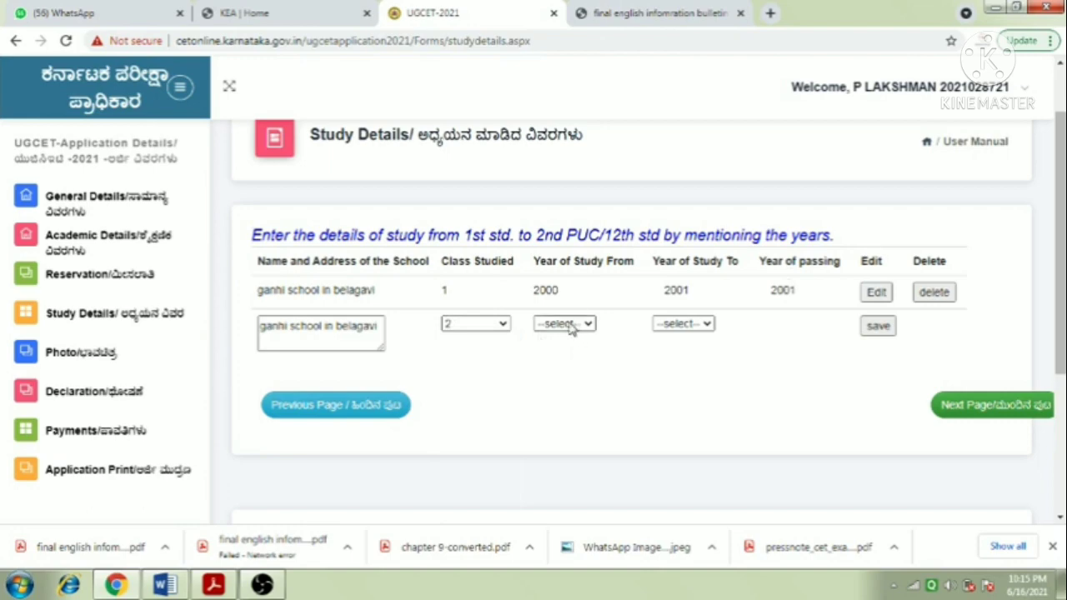
pyautogui.click(565, 325)
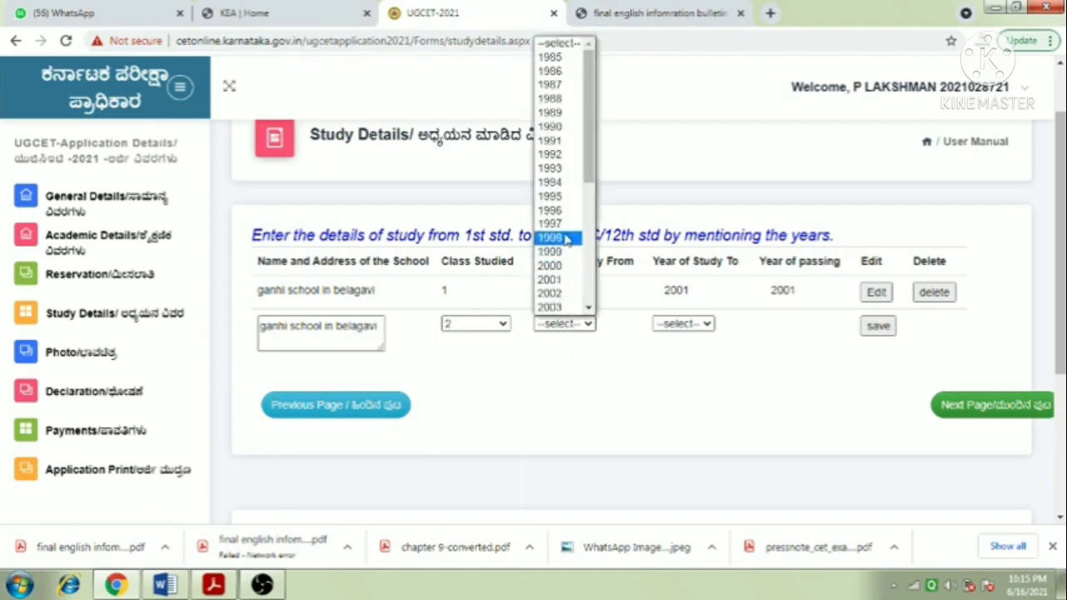
pyautogui.scroll(-3, 557, 265)
pyautogui.scroll(-2, 556, 265)
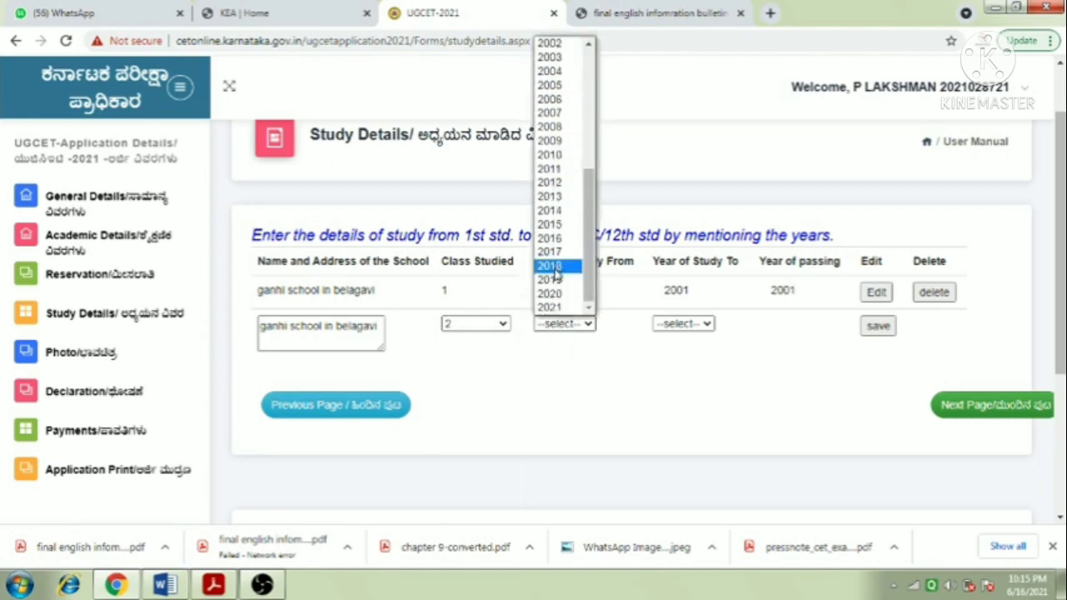
pyautogui.scroll(5, 562, 265)
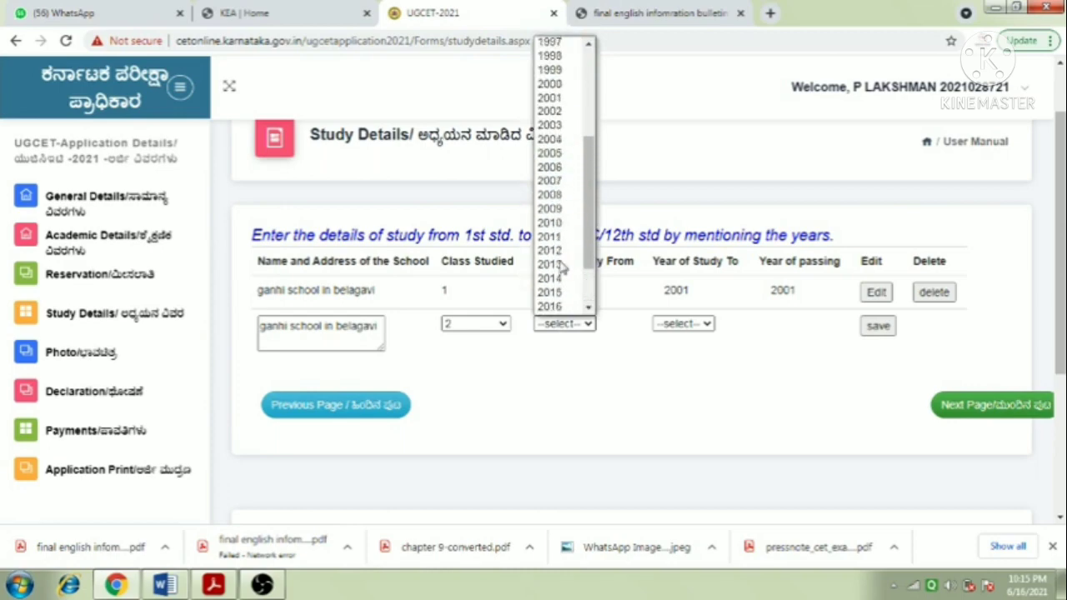
pyautogui.scroll(-3, 561, 266)
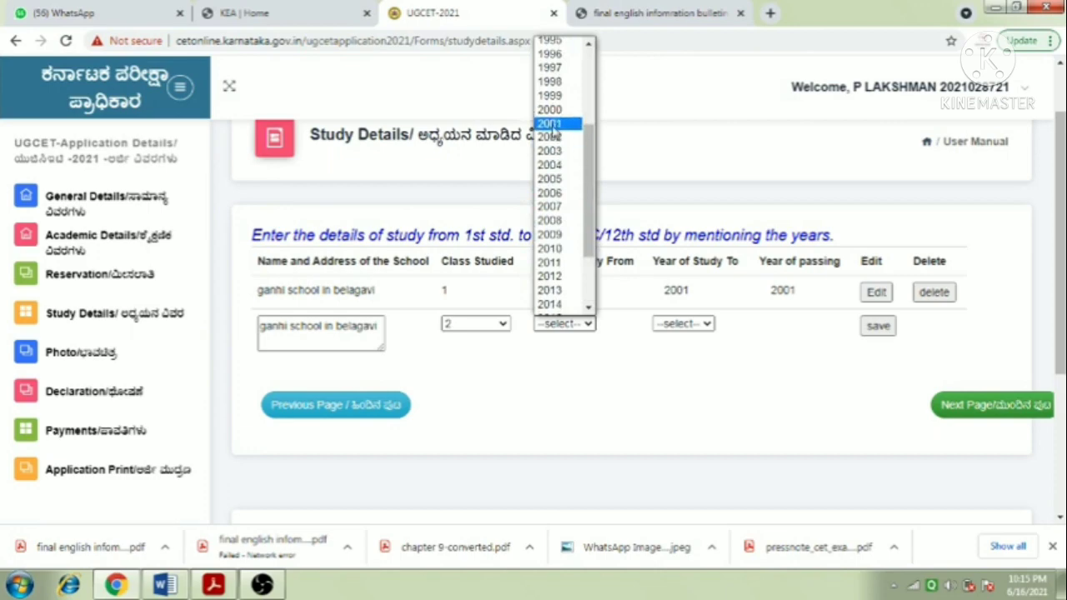
pyautogui.click(550, 125)
# - Set the class 2 row's end year to 2002 and close the saved confirmation
pyautogui.click(678, 325)
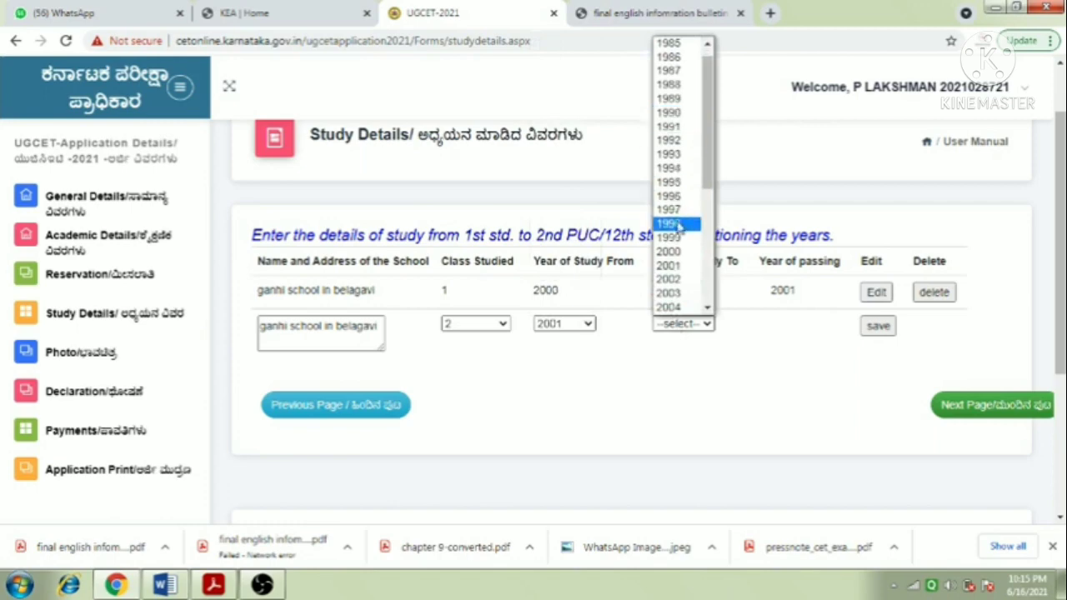
pyautogui.scroll(-5, 675, 209)
pyautogui.scroll(5, 675, 161)
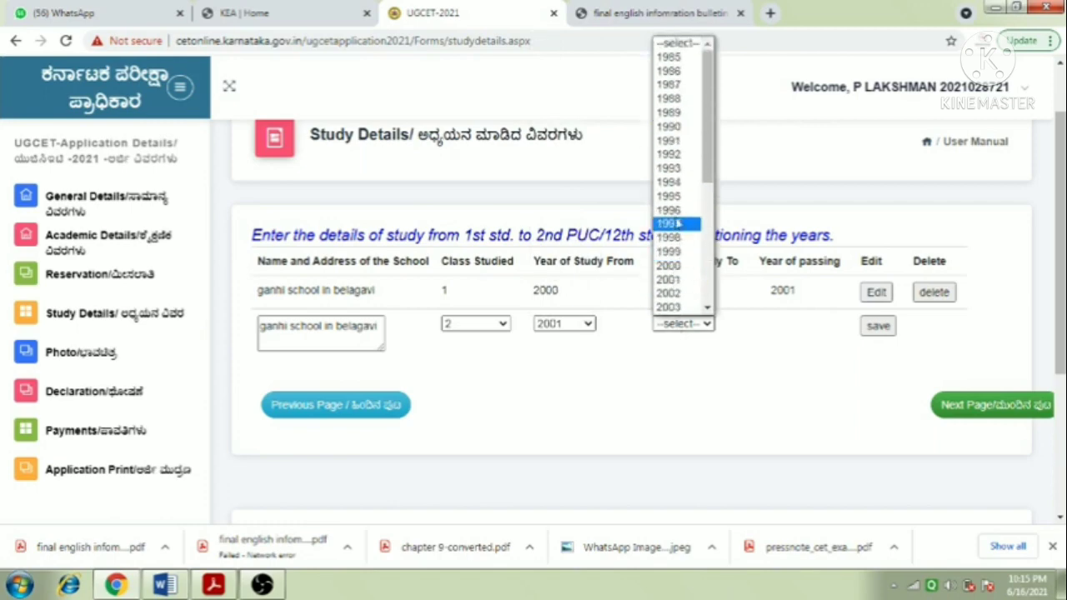
pyautogui.click(675, 293)
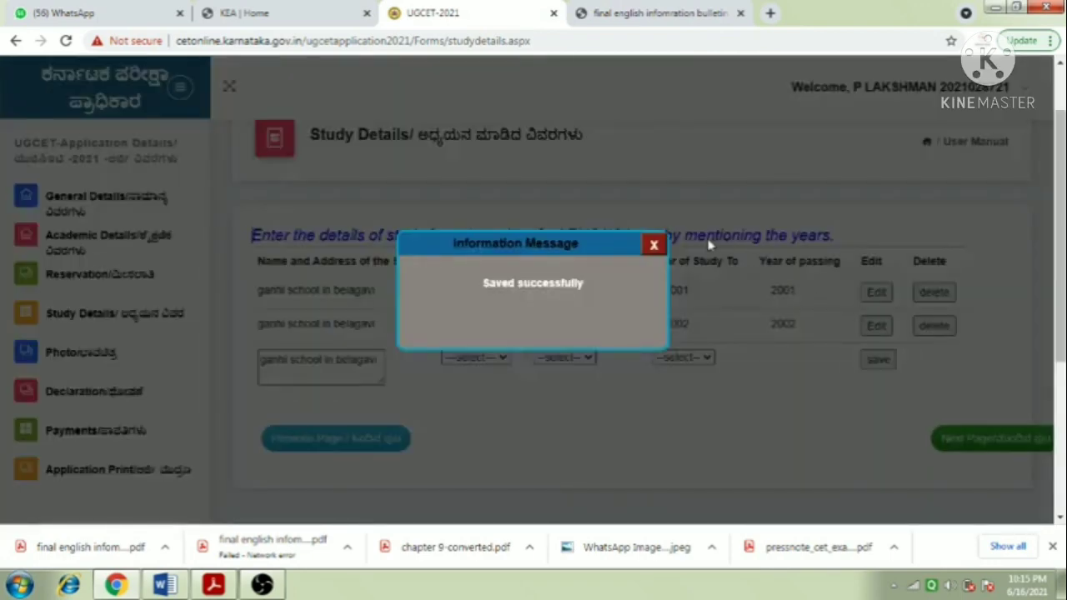
pyautogui.click(654, 245)
# - Add a class 3 row with study years 2002 to 2003 and close the saved message
pyautogui.click(464, 358)
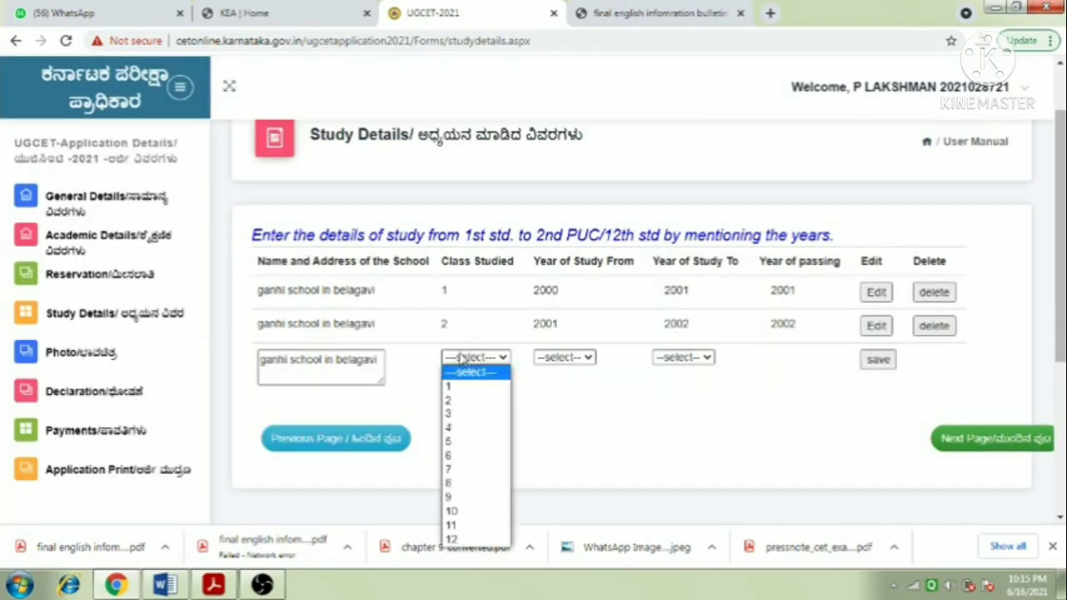
pyautogui.click(460, 415)
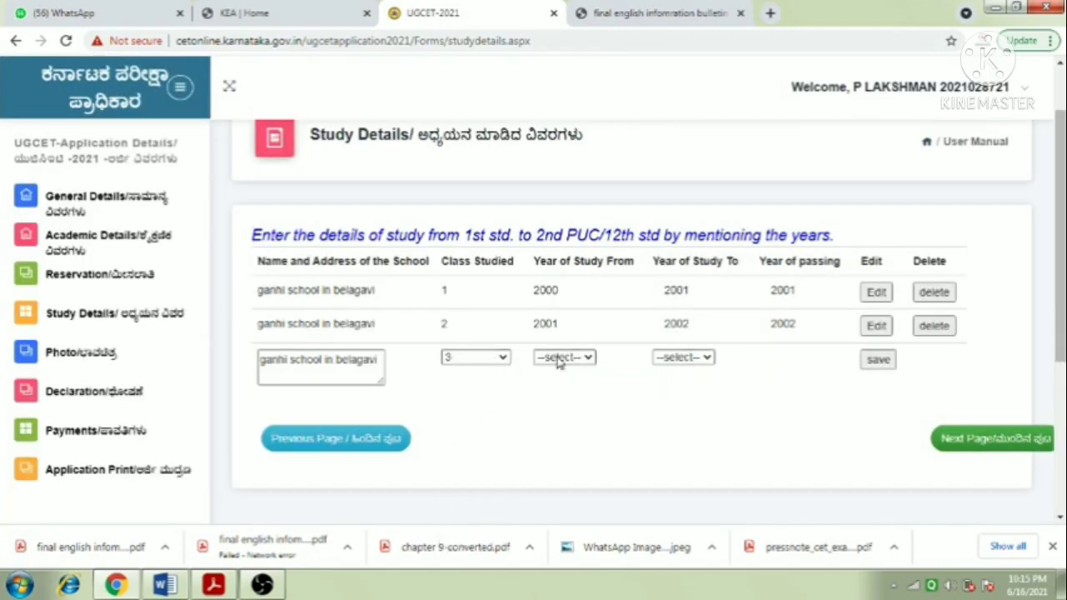
pyautogui.click(558, 359)
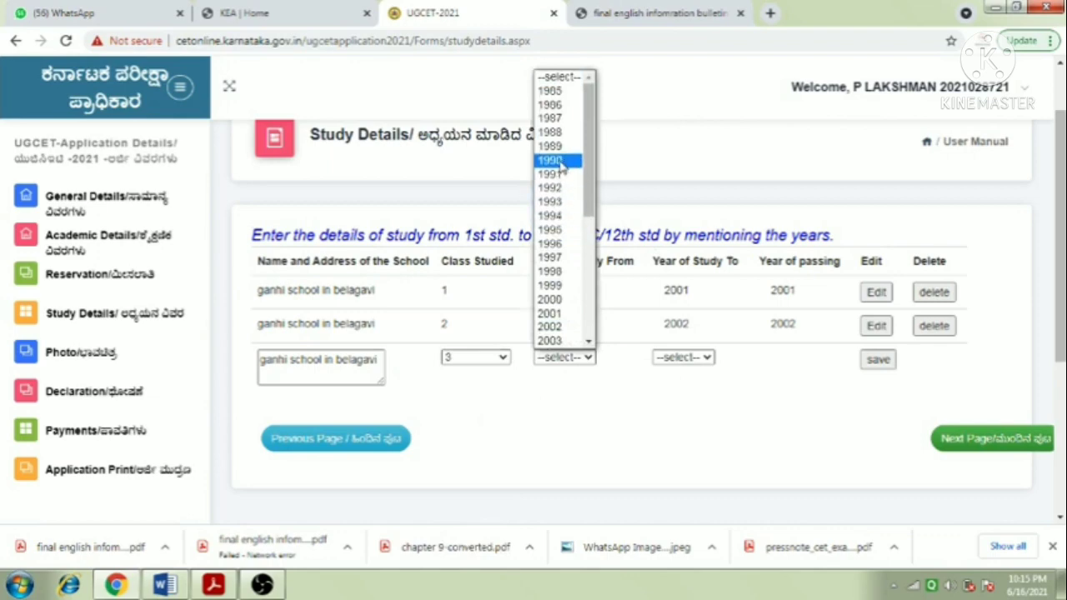
pyautogui.click(560, 327)
pyautogui.click(681, 358)
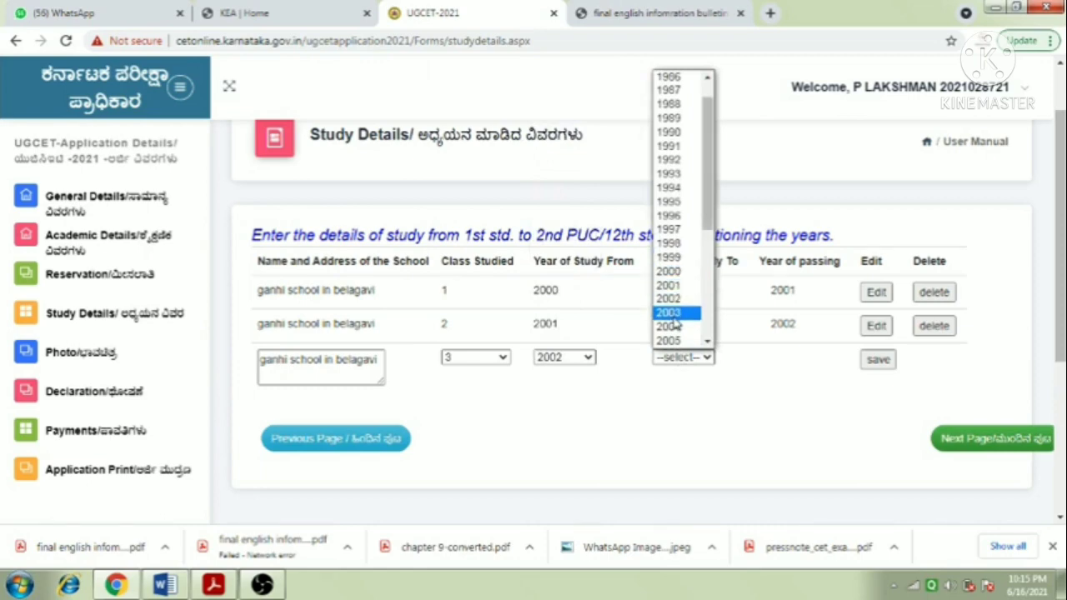
pyautogui.click(674, 317)
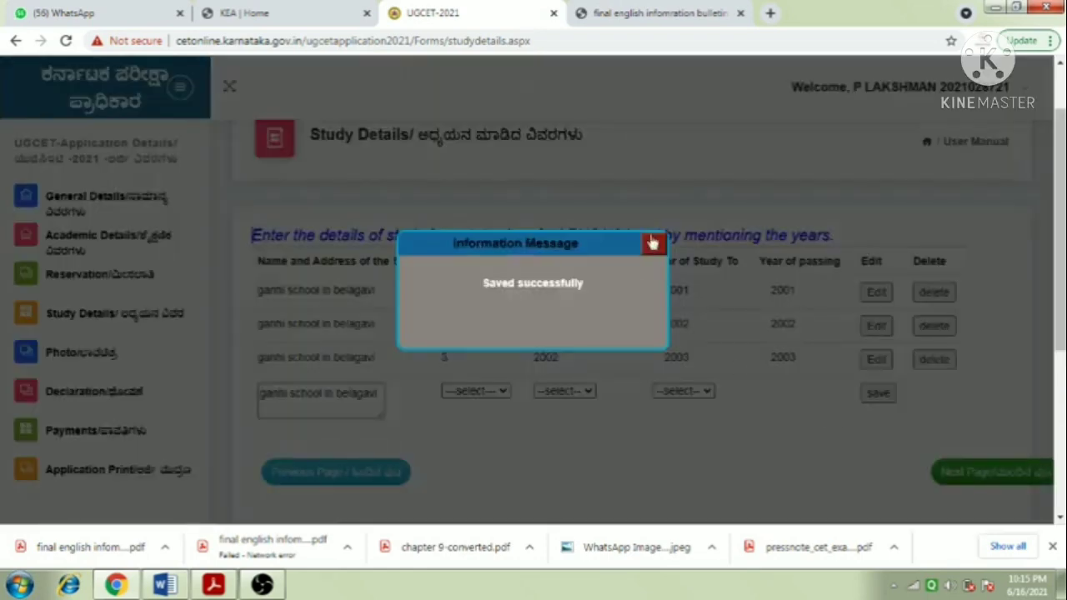
pyautogui.click(654, 247)
pyautogui.scroll(-1, 576, 383)
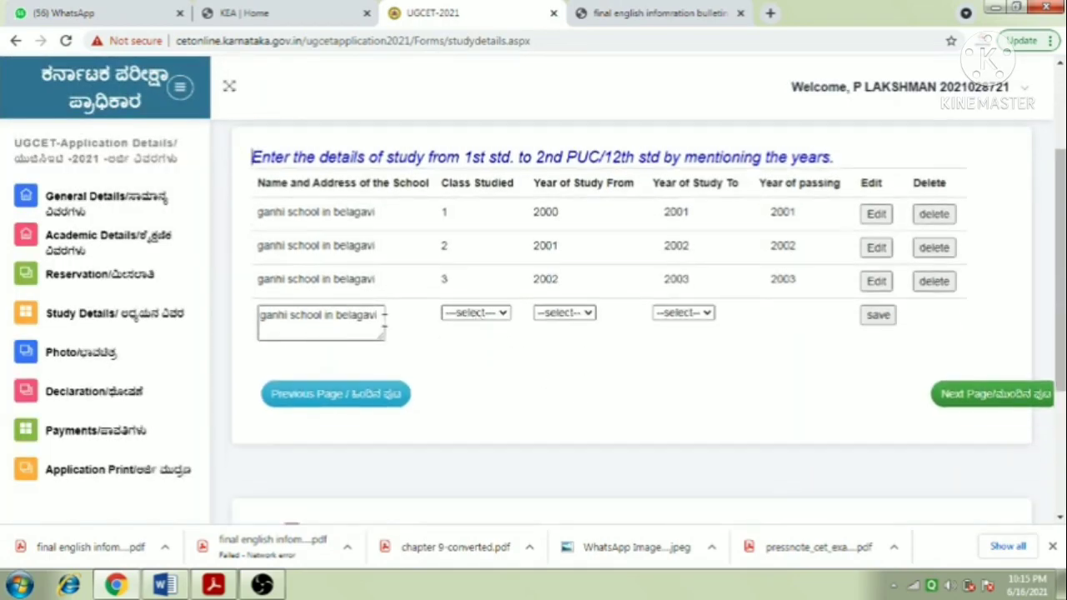
# - Replace the school name with nehru school araavi and choose class 4
pyautogui.click(379, 314)
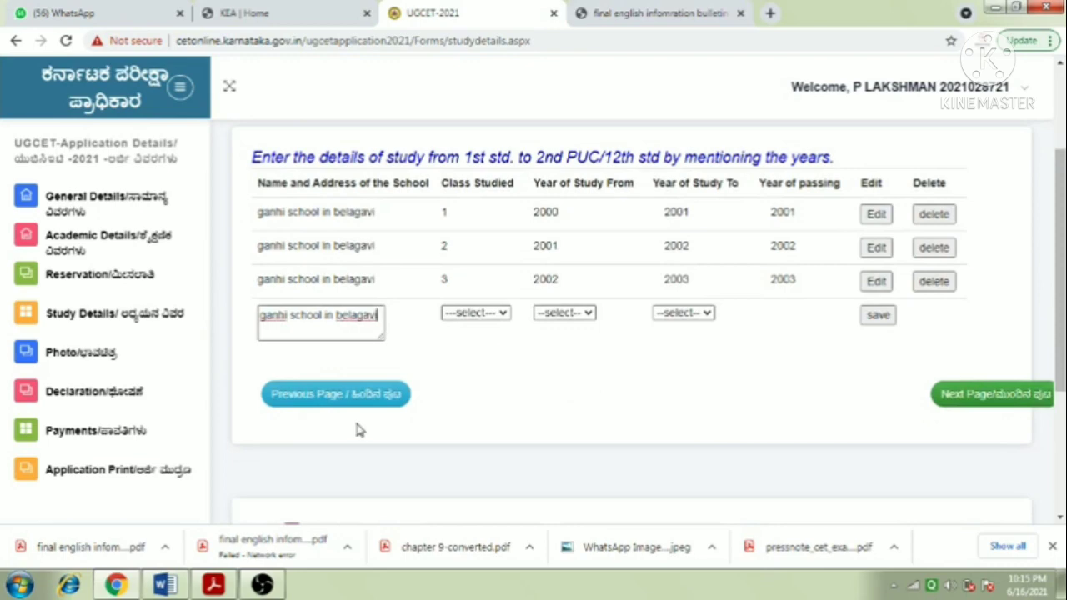
pyautogui.press('BackSpace')
pyautogui.press('BackSpace')
pyautogui.press('BackSpace')
pyautogui.press('BackSpace')
pyautogui.press('BackSpace')
pyautogui.press('BackSpace')
pyautogui.press('BackSpace')
pyautogui.press('BackSpace')
pyautogui.press('BackSpace')
pyautogui.press('BackSpace')
pyautogui.press('BackSpace')
pyautogui.press('BackSpace')
pyautogui.press('BackSpace')
pyautogui.press('BackSpace')
pyautogui.press('BackSpace')
pyautogui.press('BackSpace')
pyautogui.press('BackSpace')
pyautogui.press('BackSpace')
pyautogui.press('BackSpace')
pyautogui.press('BackSpace')
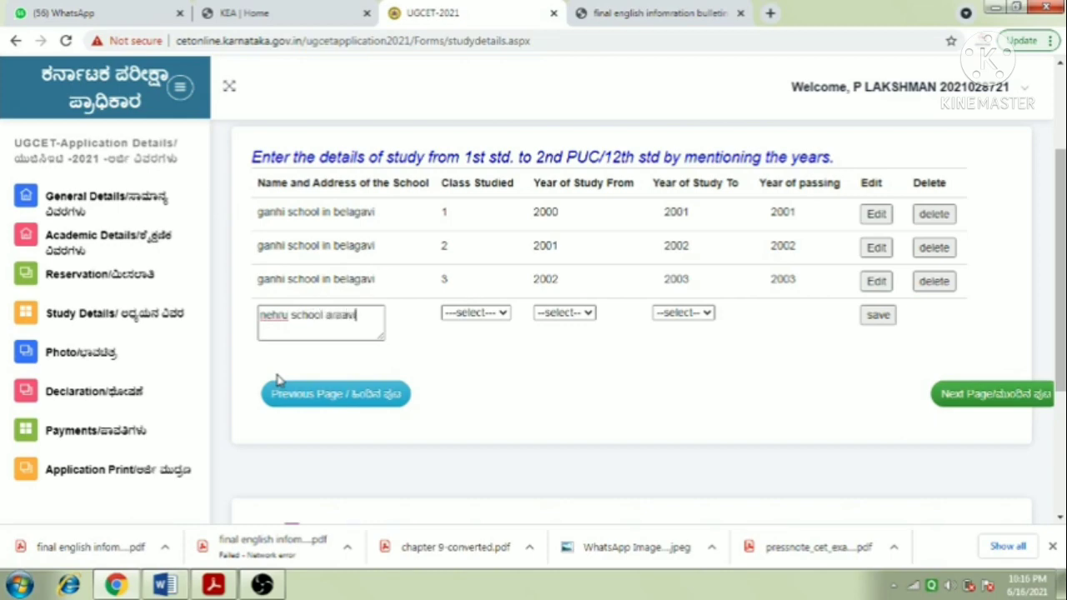
pyautogui.click(472, 314)
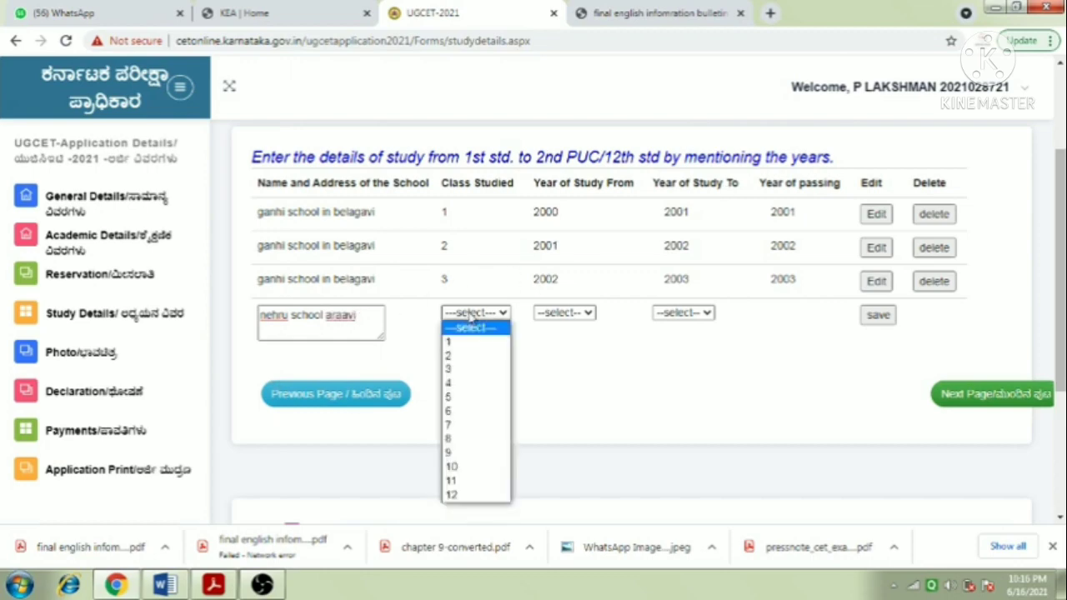
pyautogui.click(466, 383)
# - Try saving class 4 with years 2005 to 2003, triggering a year-order warning
pyautogui.click(558, 315)
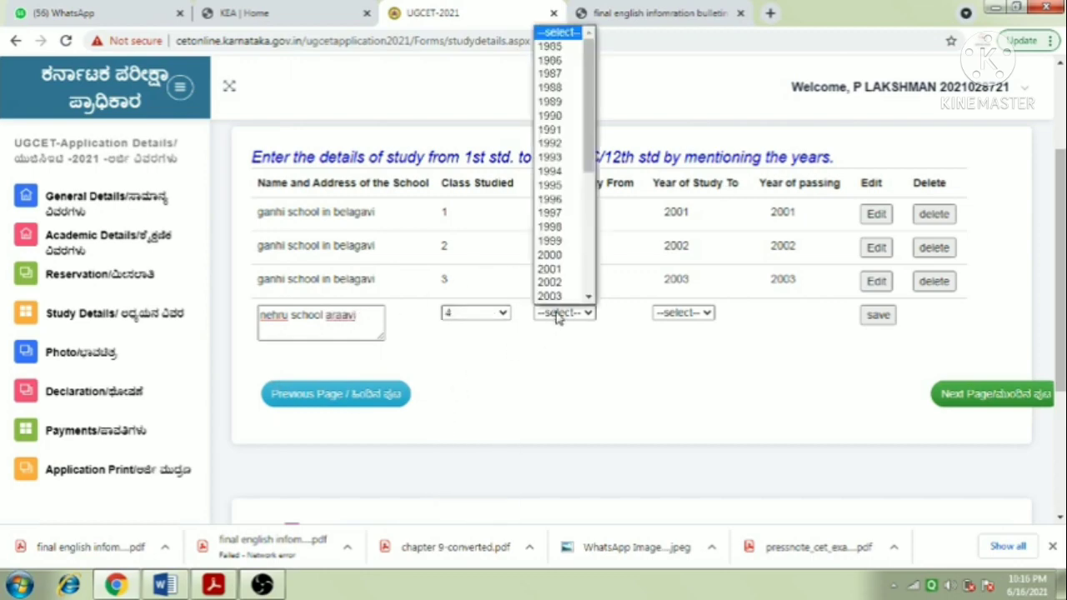
pyautogui.click(727, 130)
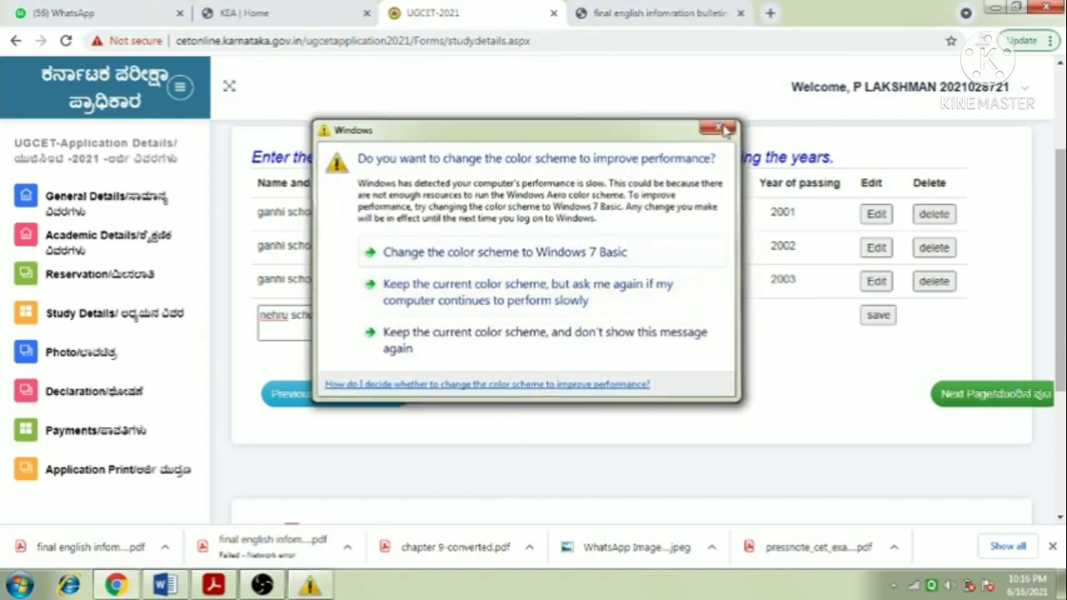
pyautogui.click(557, 313)
pyautogui.scroll(-1, 558, 300)
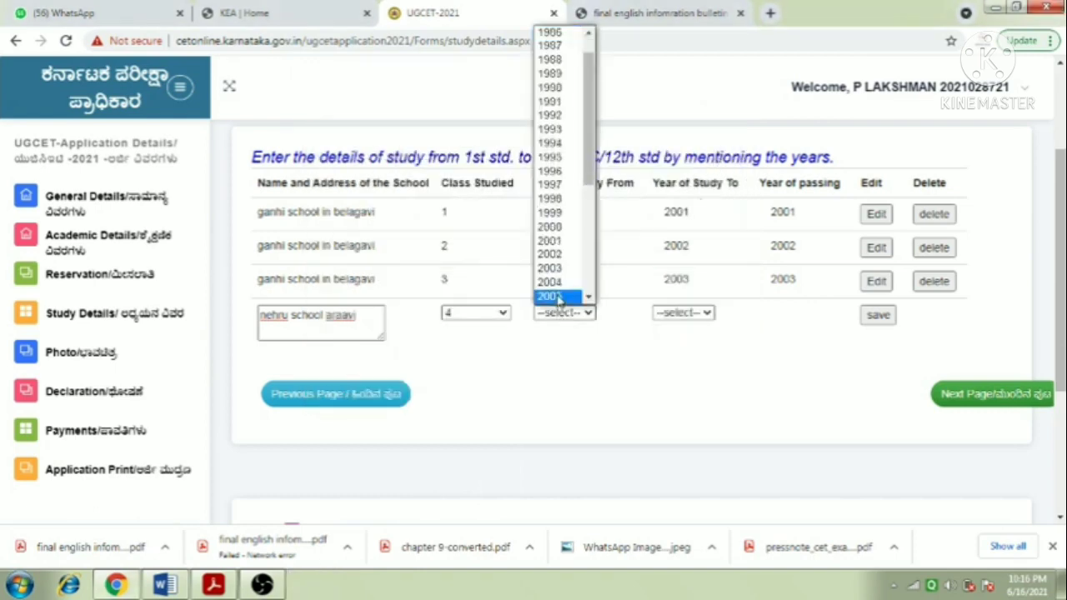
pyautogui.click(557, 299)
pyautogui.click(676, 312)
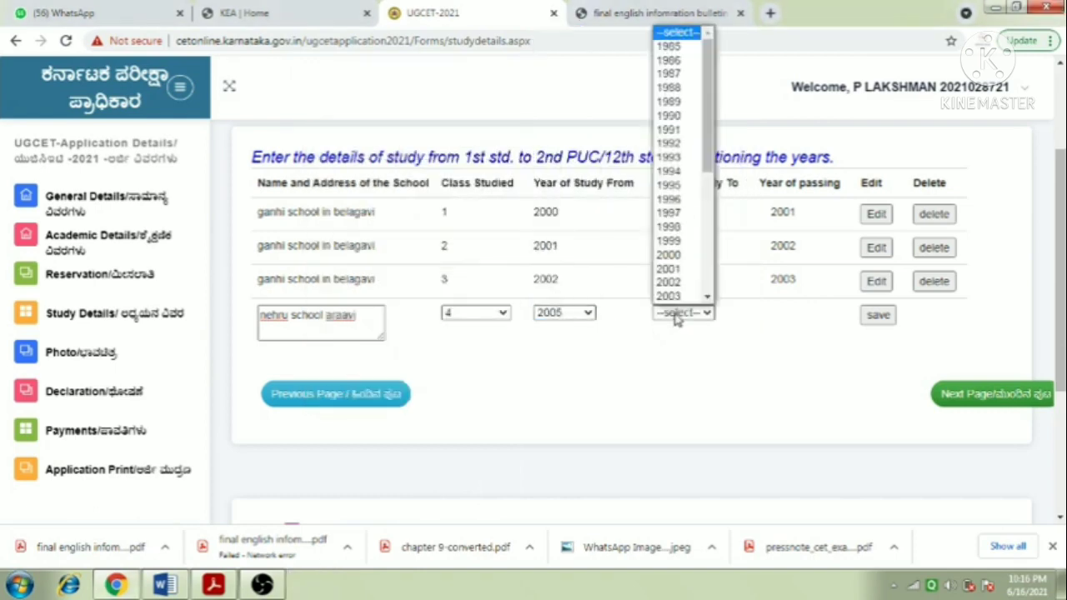
pyautogui.scroll(-1, 672, 284)
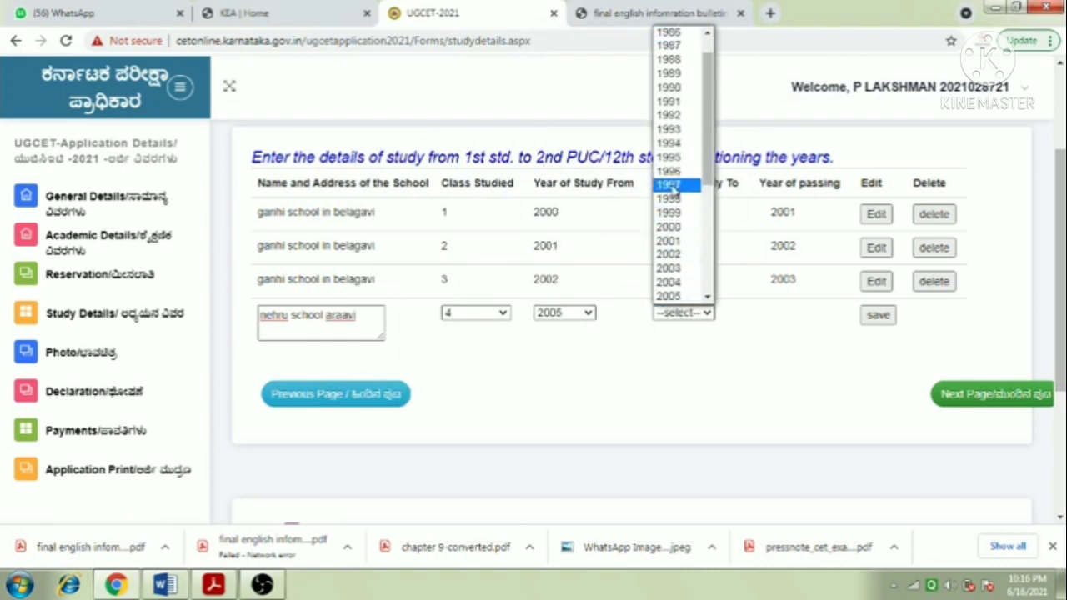
pyautogui.click(670, 269)
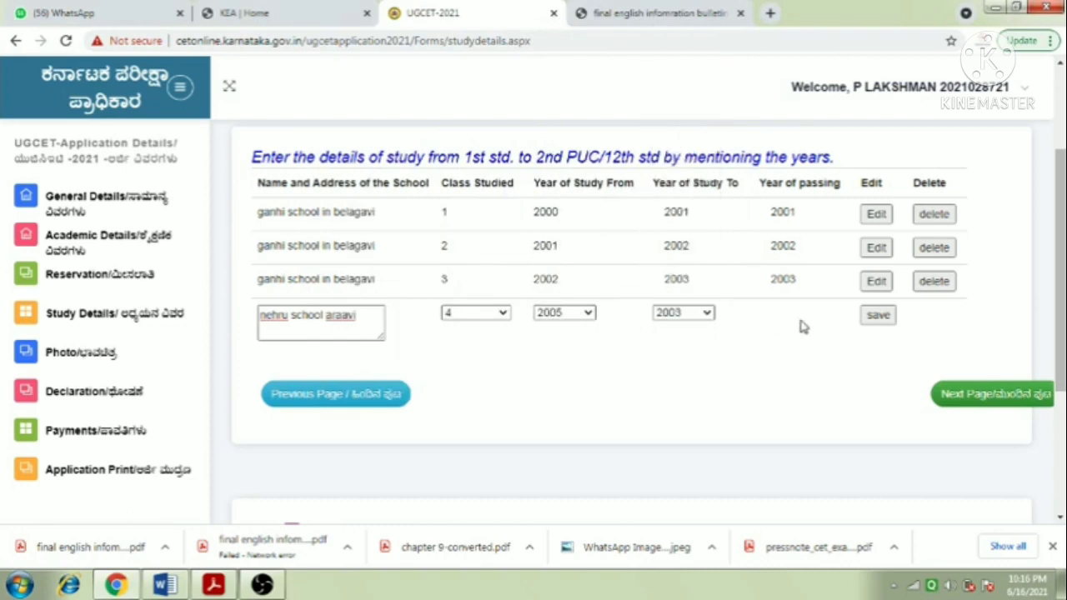
pyautogui.click(879, 321)
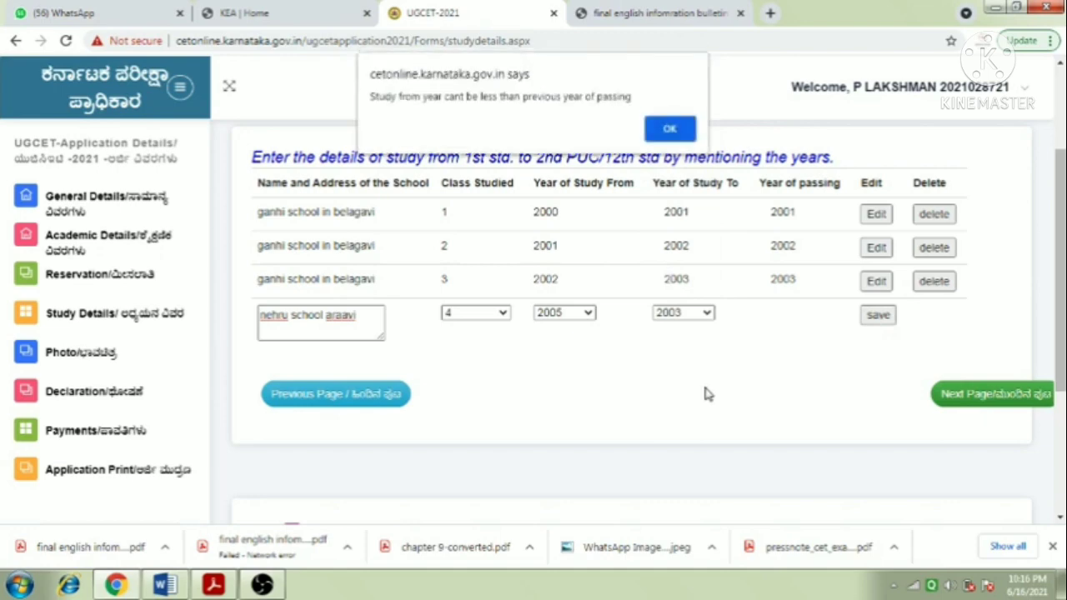
pyautogui.click(671, 127)
# - Correct the class 4 years to 2003–2004 and close the saved confirmation
pyautogui.click(672, 321)
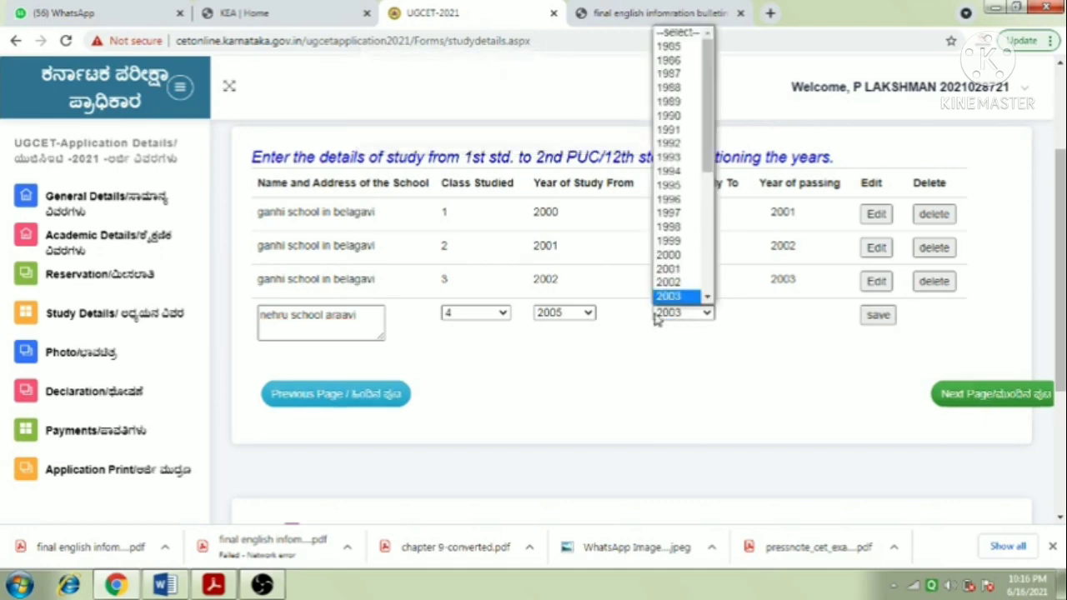
pyautogui.click(717, 368)
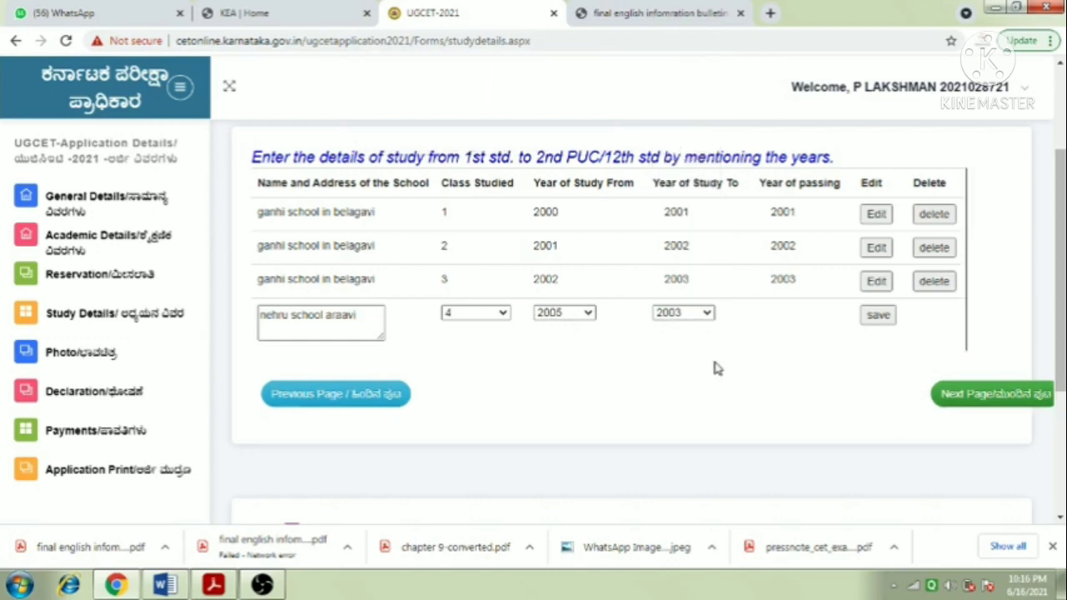
pyautogui.click(558, 314)
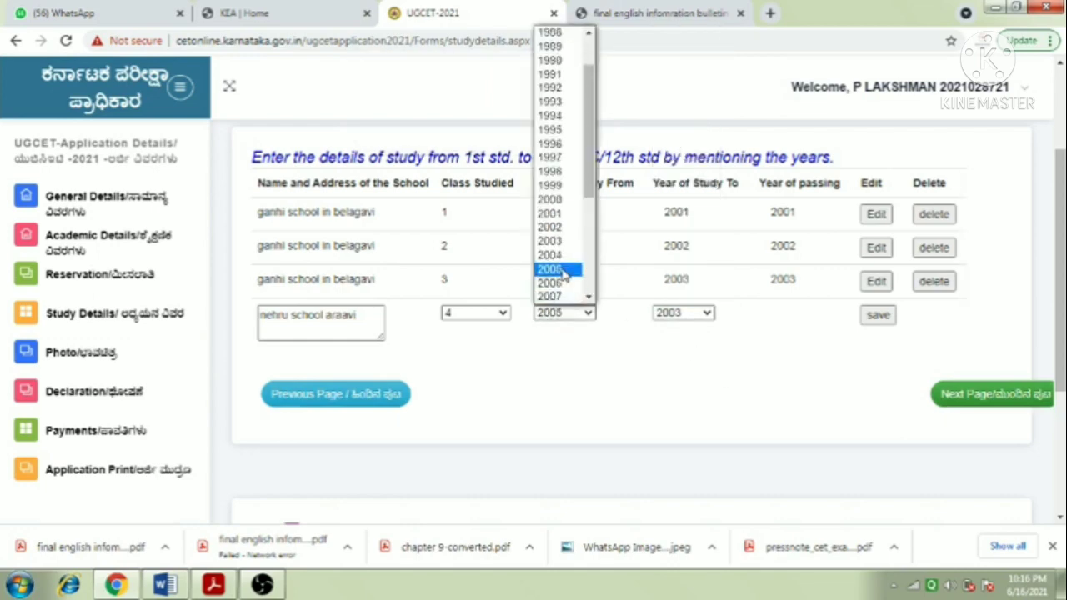
pyautogui.click(550, 241)
pyautogui.click(679, 315)
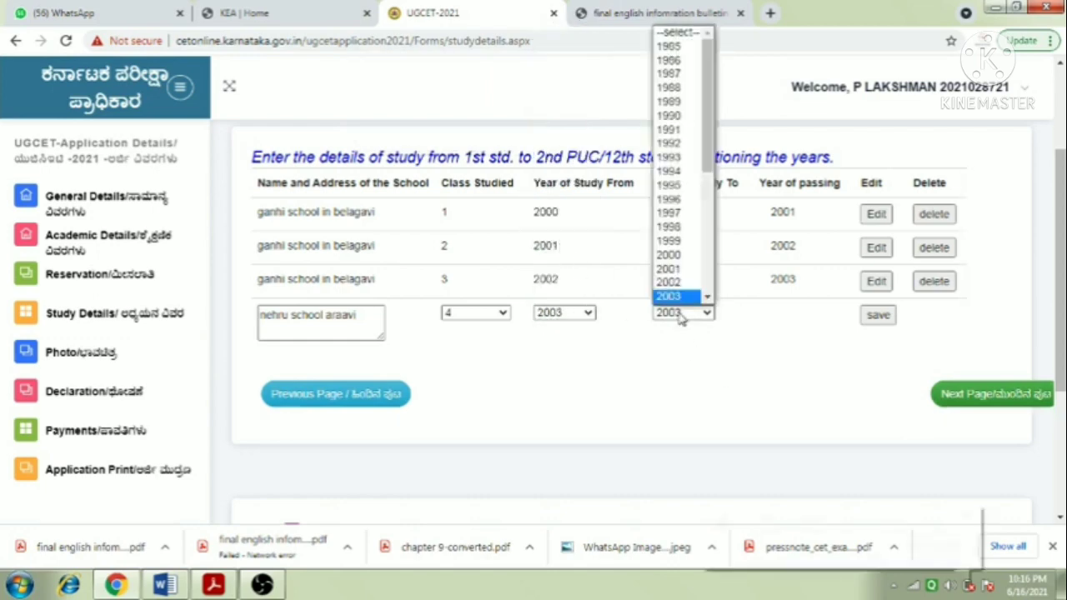
pyautogui.scroll(-1, 681, 303)
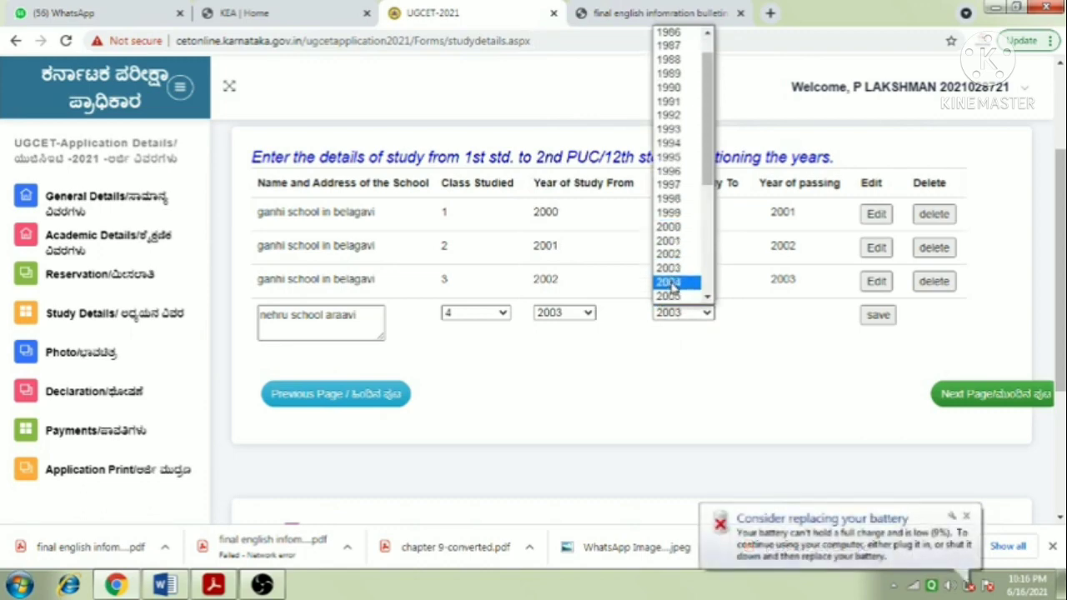
pyautogui.click(672, 284)
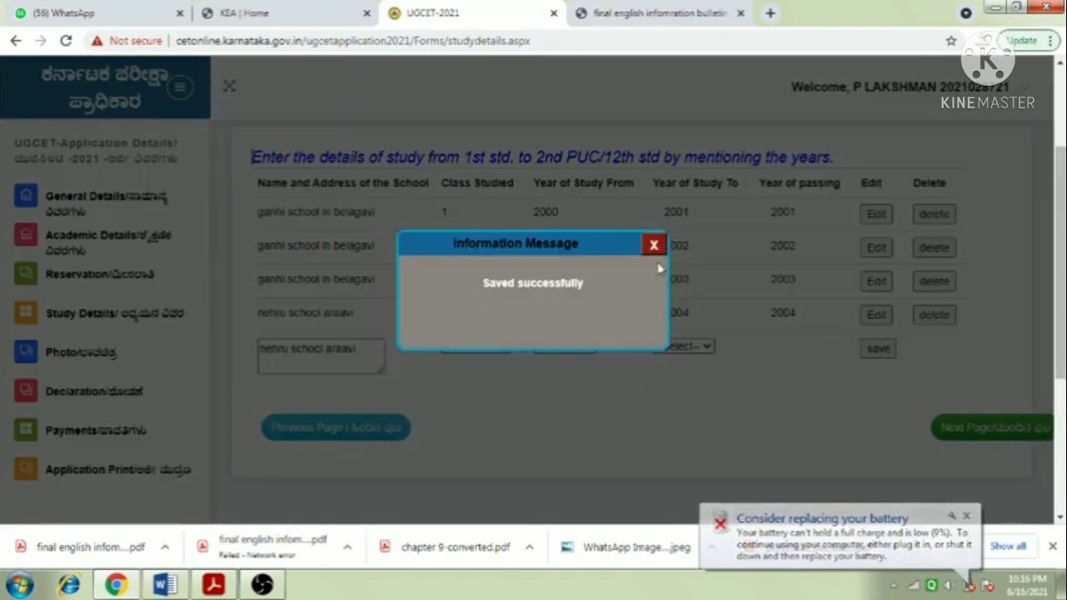
pyautogui.click(655, 246)
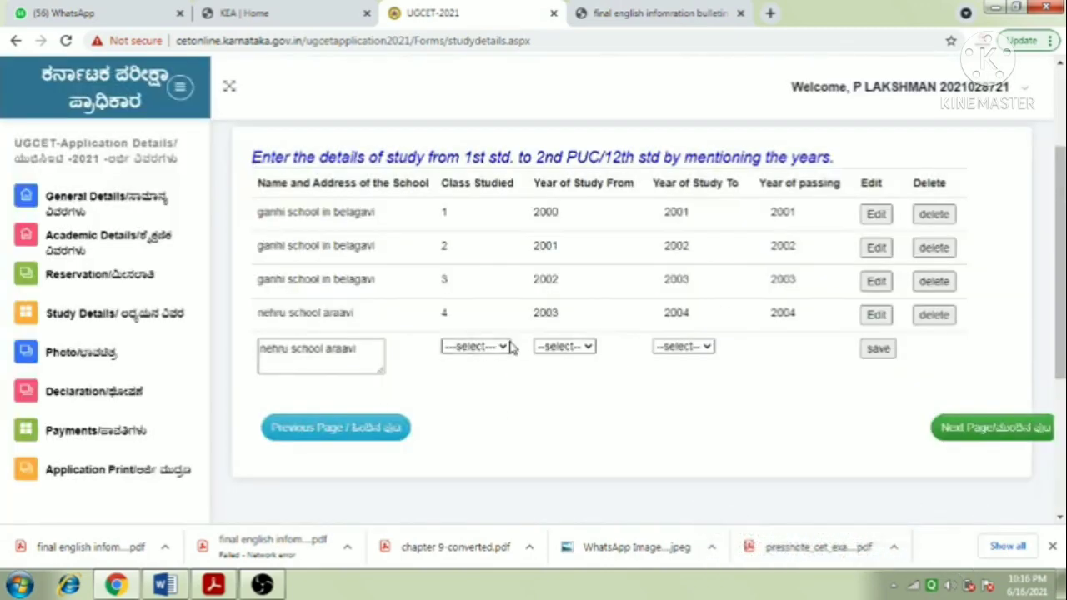
# - Add a class 5 row for 2004 to 2005 and close the saved confirmation
pyautogui.click(464, 350)
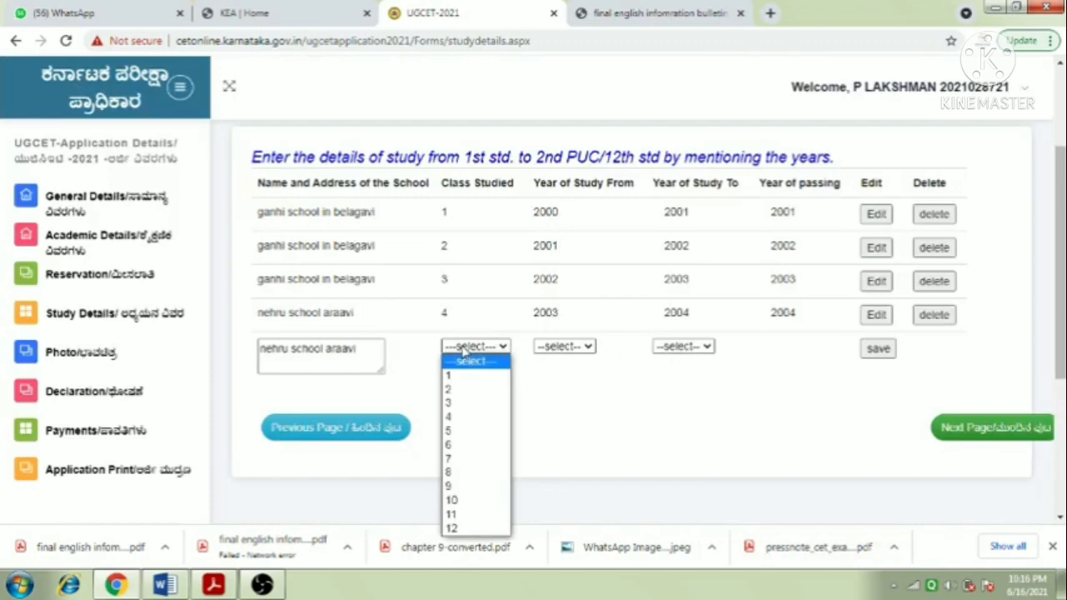
pyautogui.click(460, 431)
pyautogui.click(565, 347)
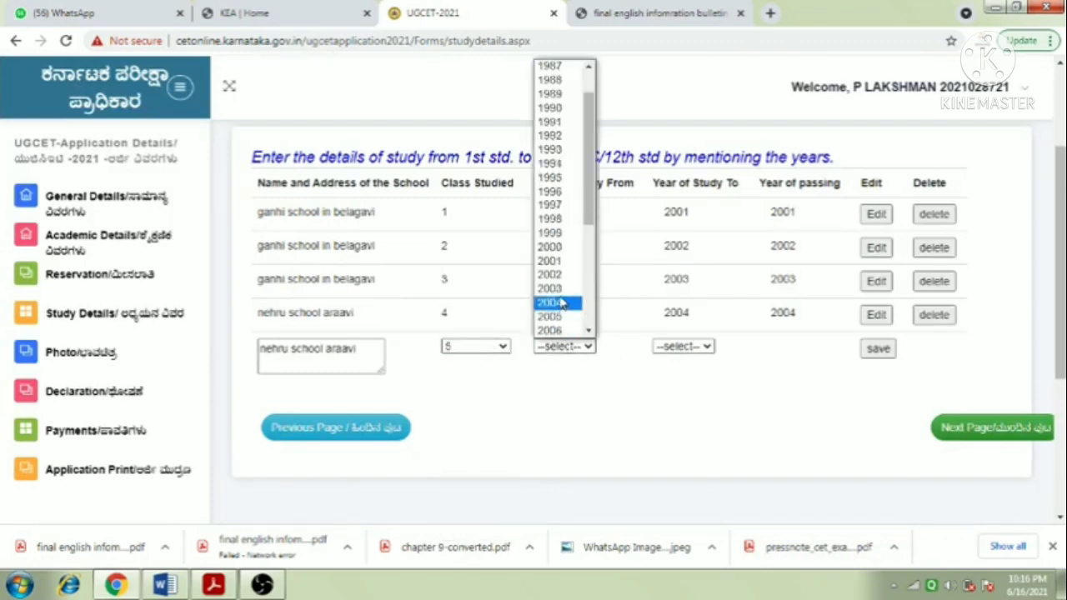
pyautogui.click(557, 308)
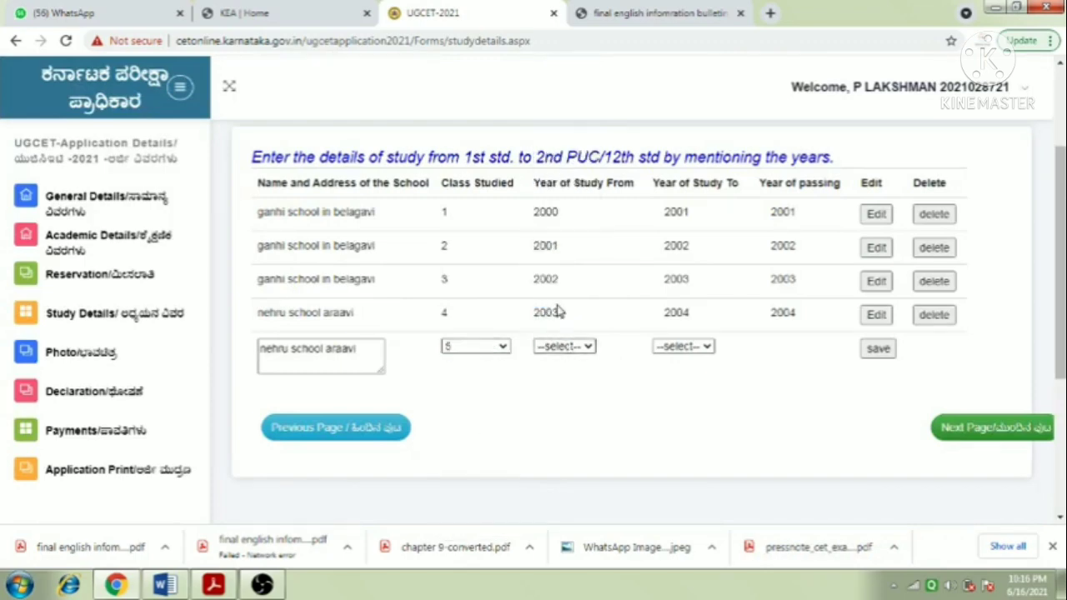
pyautogui.click(669, 349)
pyautogui.scroll(-1, 671, 333)
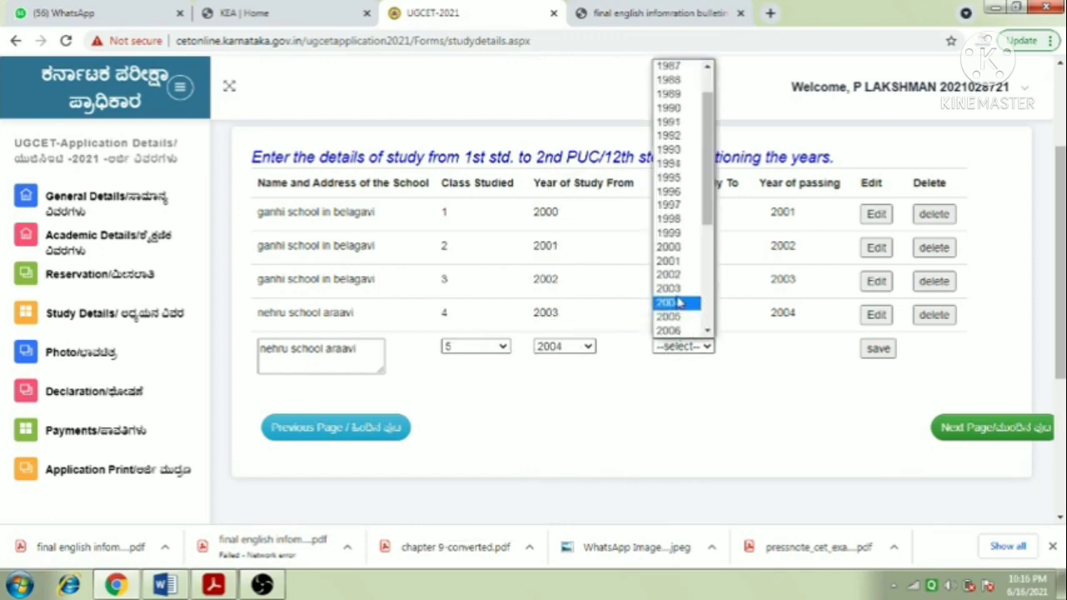
pyautogui.click(676, 315)
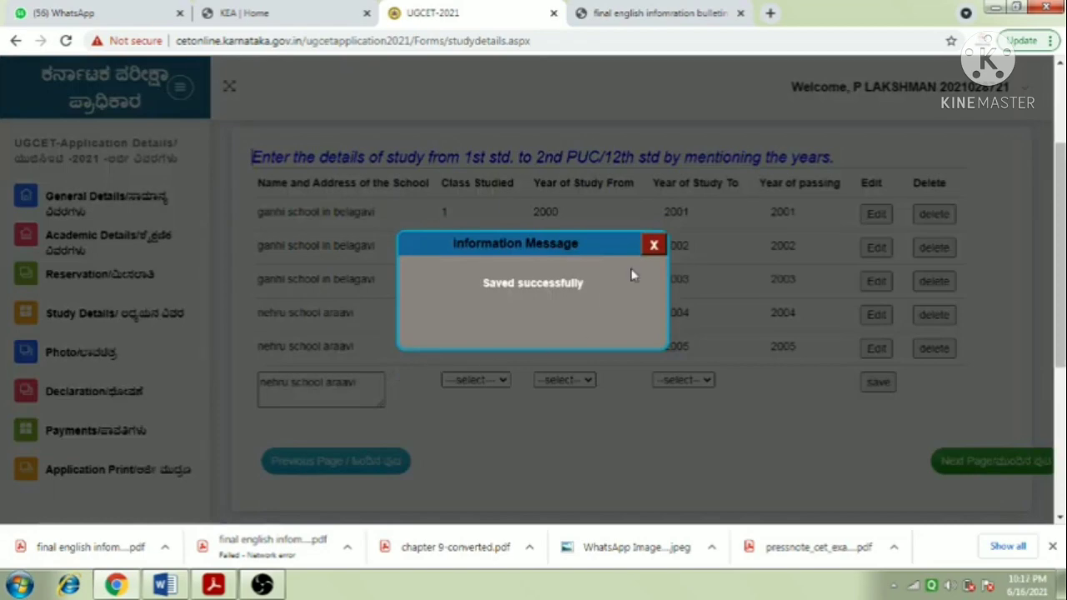
pyautogui.click(654, 245)
# - Add and save a class 6 row for 2005 to 2006
pyautogui.click(471, 379)
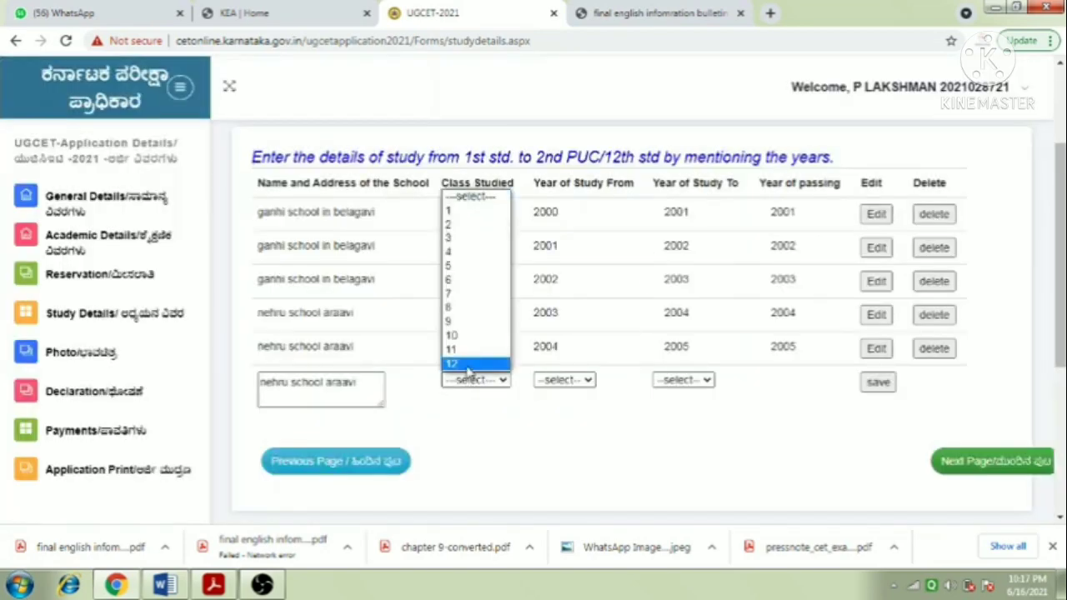
pyautogui.click(457, 279)
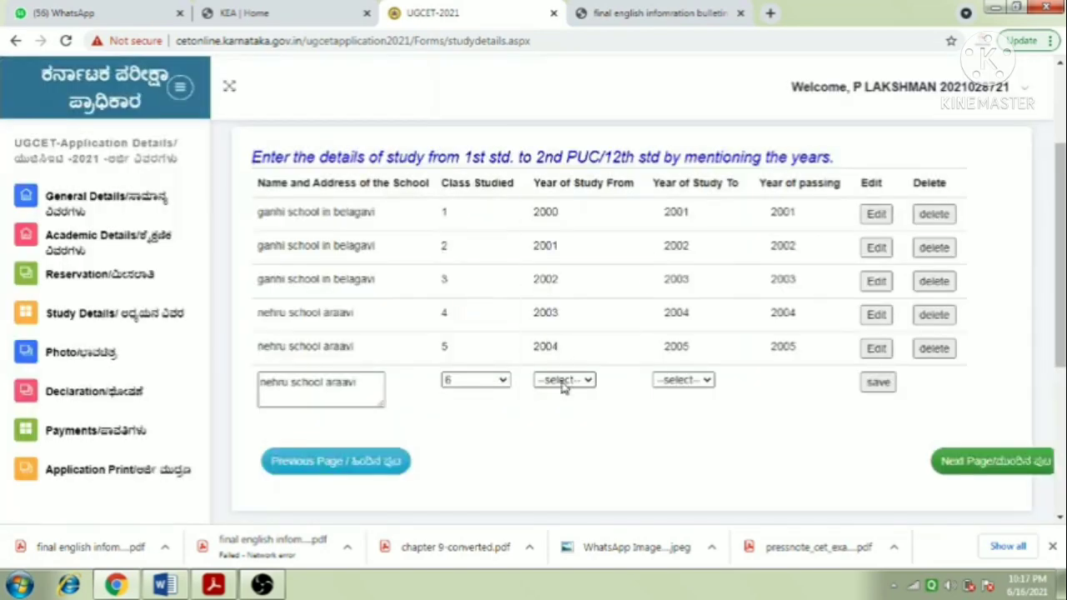
pyautogui.click(564, 383)
pyautogui.scroll(-1, 563, 334)
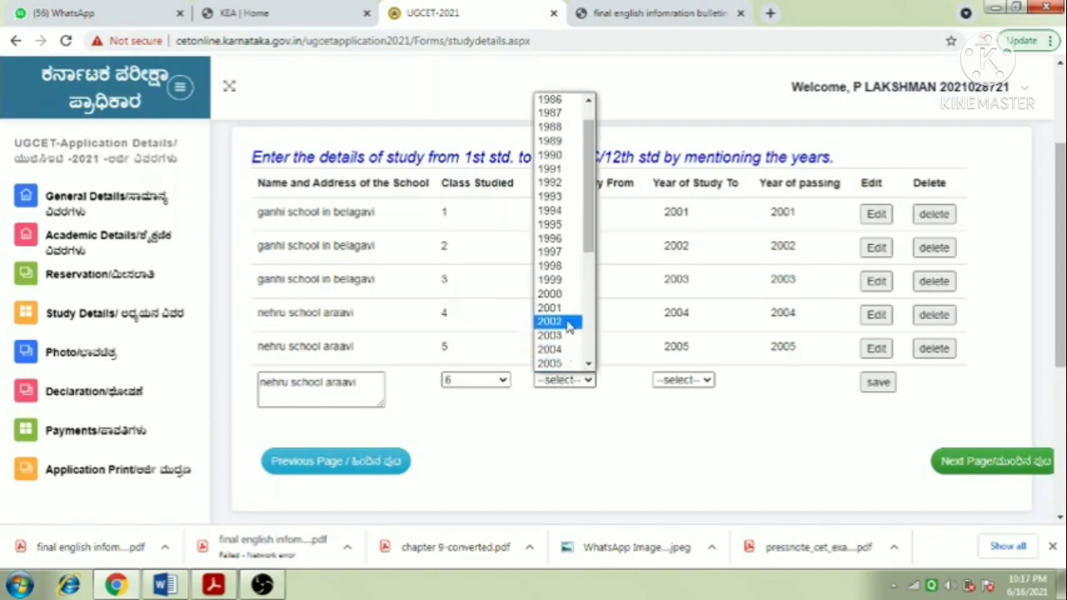
pyautogui.click(554, 363)
pyautogui.click(676, 381)
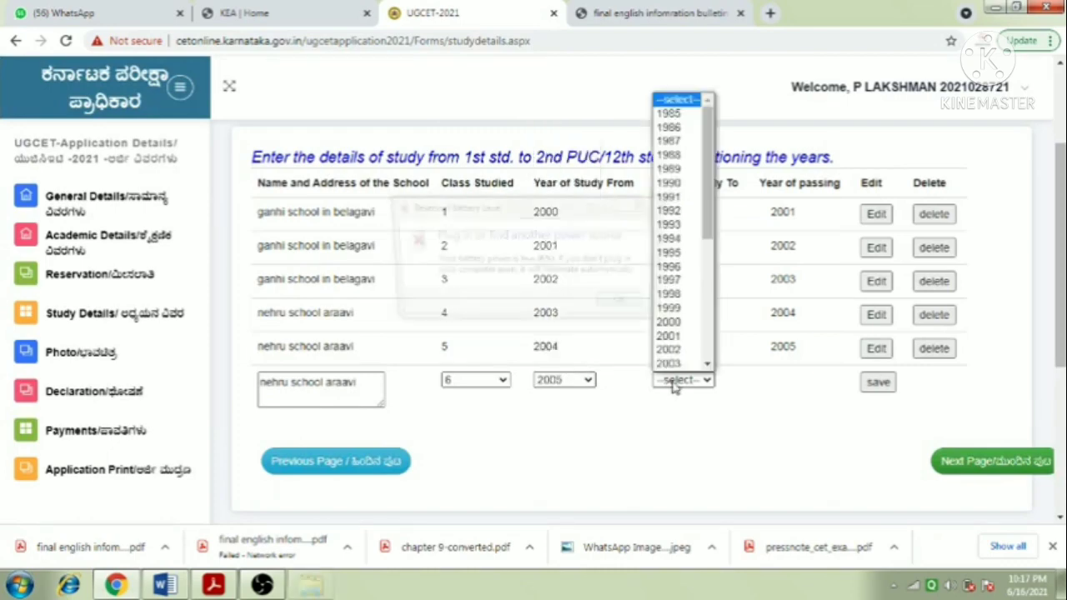
pyautogui.click(626, 305)
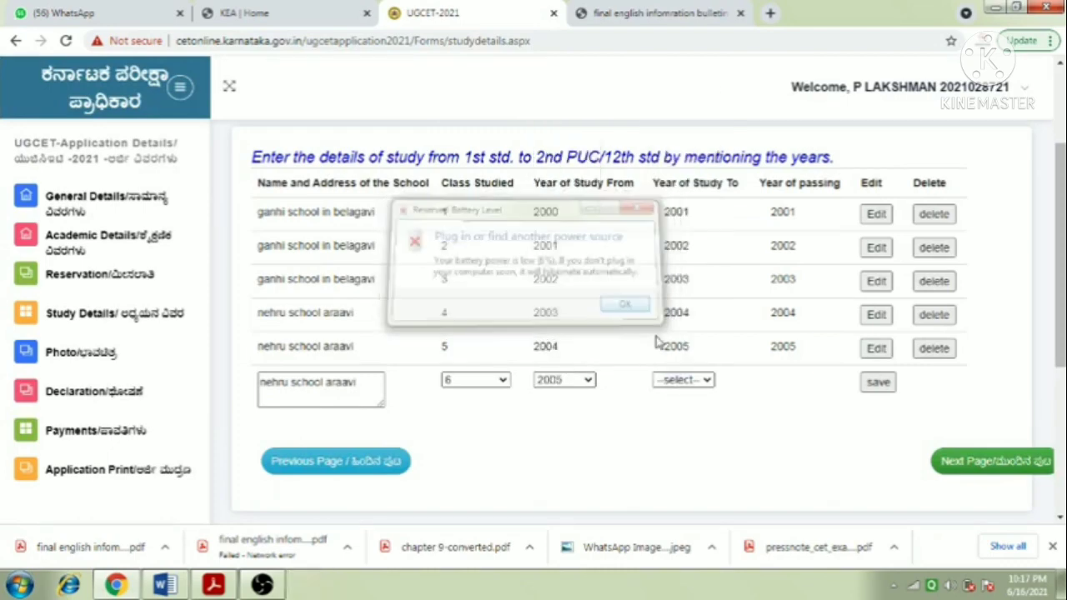
pyautogui.click(684, 381)
pyautogui.scroll(-1, 680, 358)
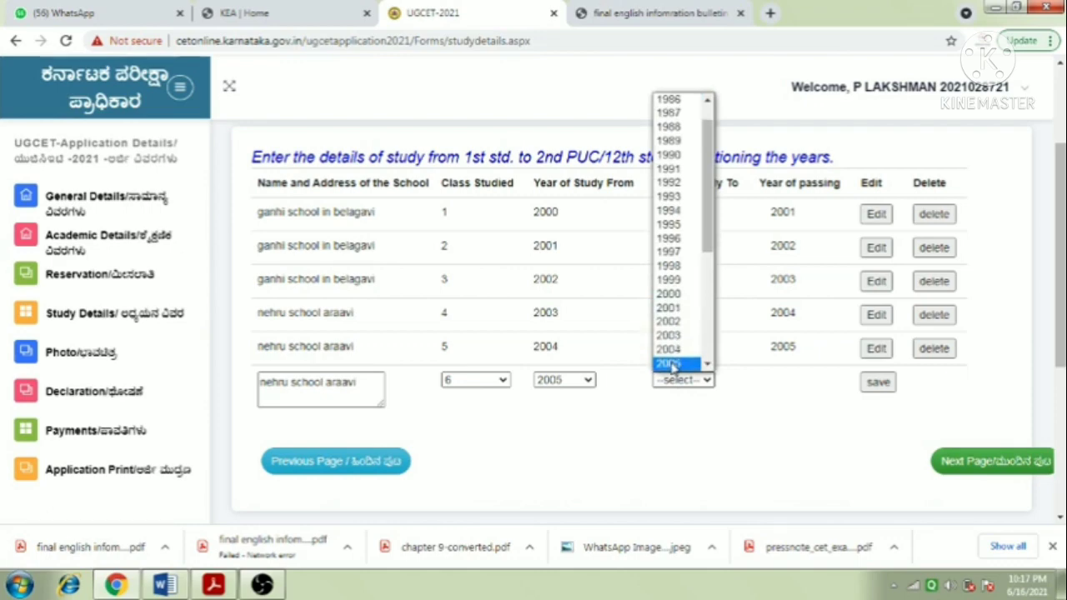
pyautogui.scroll(-2, 677, 350)
pyautogui.click(668, 221)
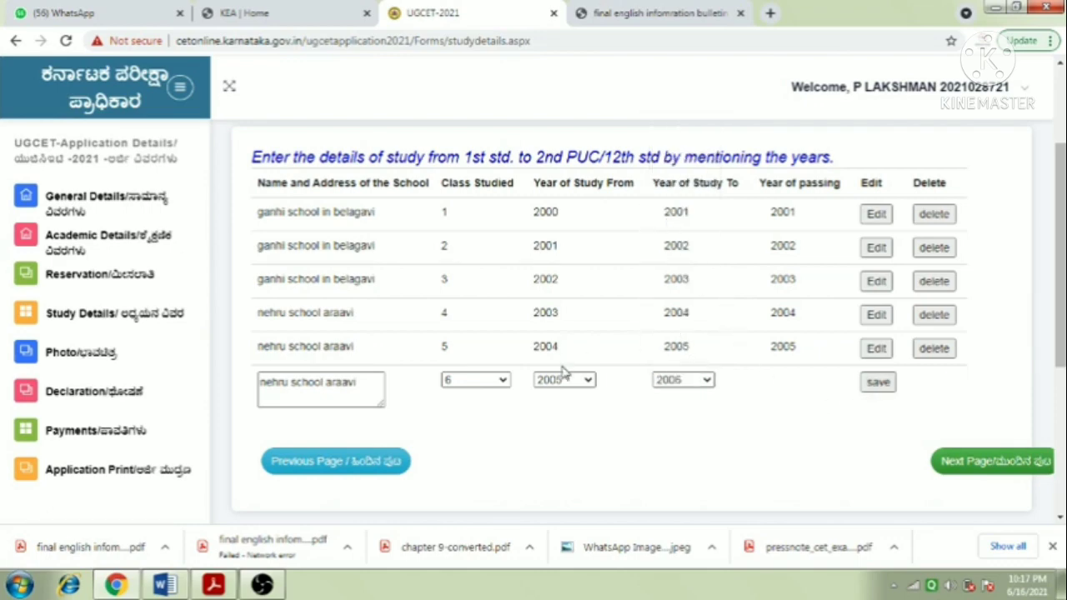
pyautogui.click(878, 384)
pyautogui.click(661, 246)
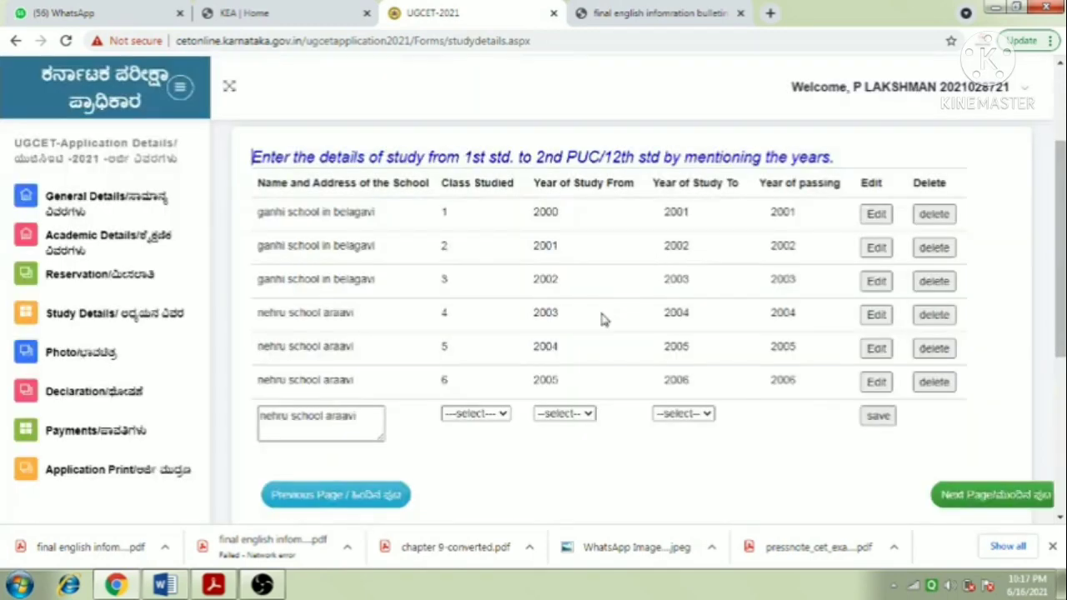
pyautogui.scroll(-1, 488, 413)
# - Choose class 7 for the next row, leaving its start year unset
pyautogui.click(486, 337)
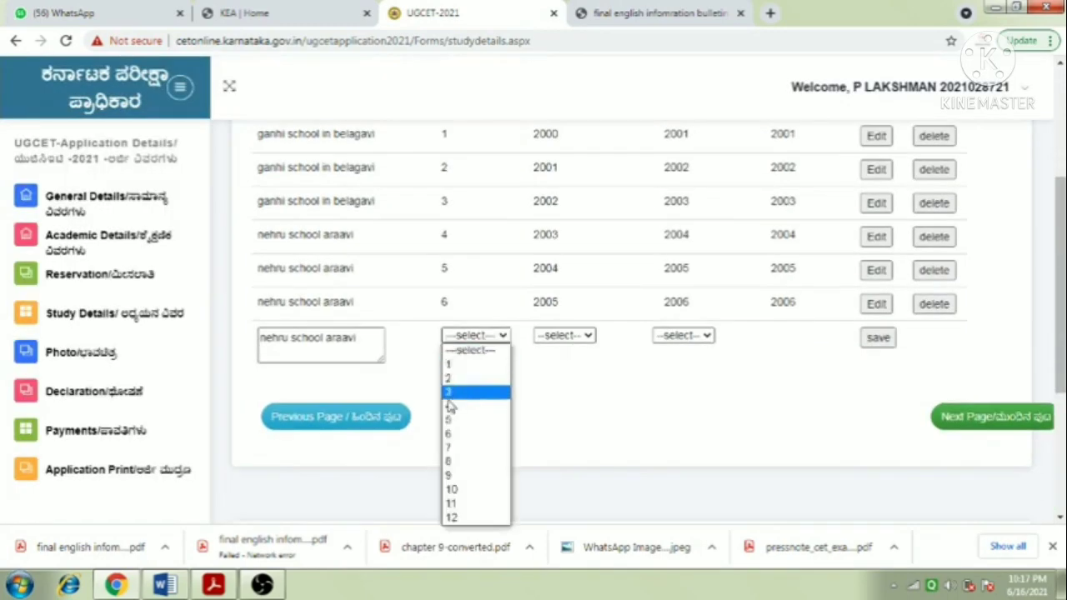
pyautogui.click(472, 448)
pyautogui.click(571, 333)
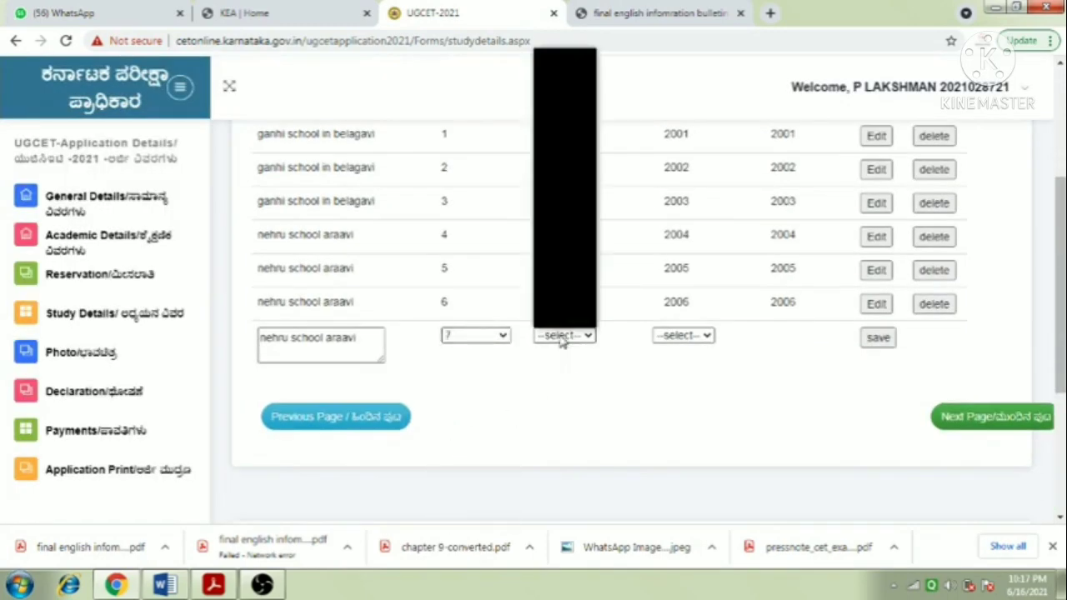
pyautogui.scroll(-1, 567, 291)
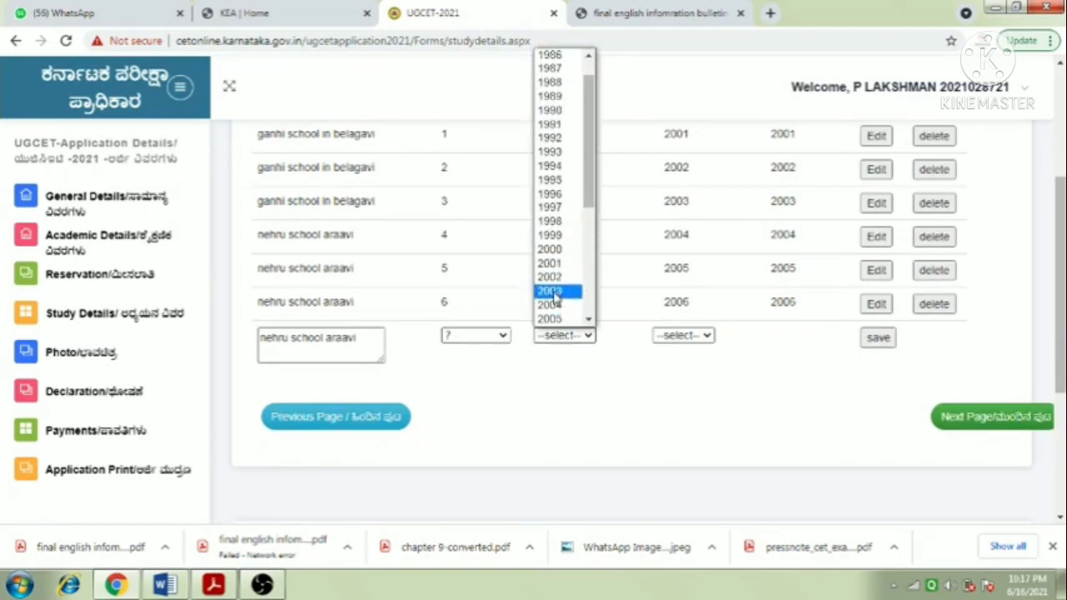
pyautogui.click(519, 421)
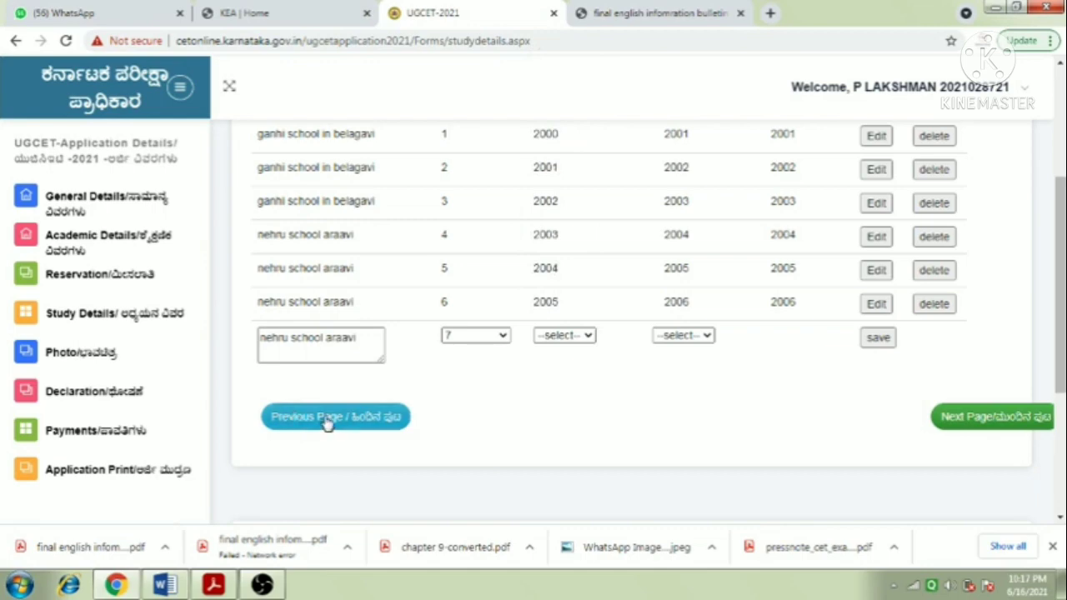